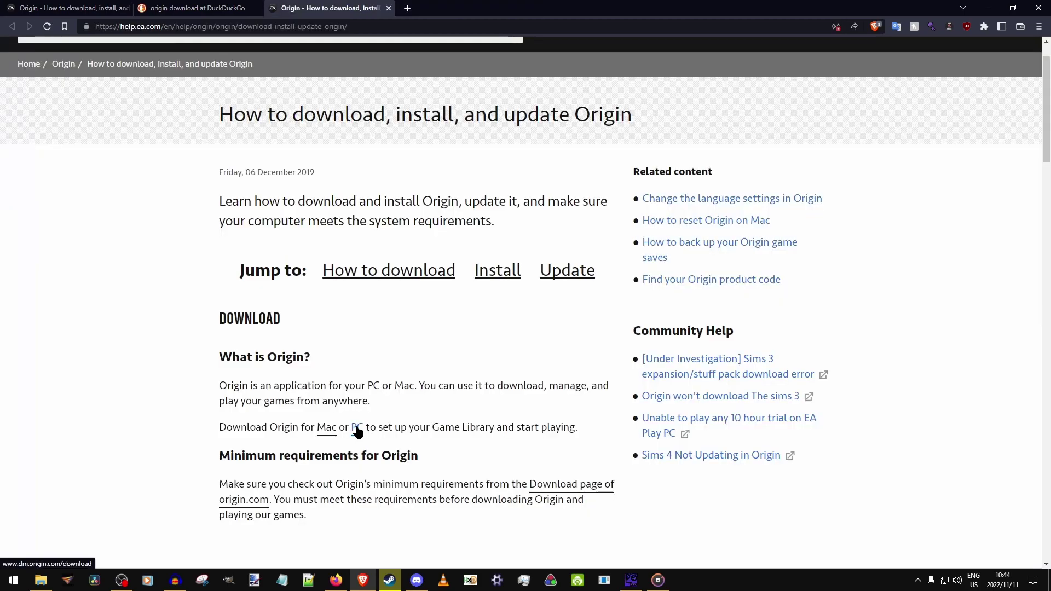
# Step: Try the PC download link, then close the EA app page it opened
pyautogui.click(357, 427)
pyautogui.click(356, 427)
pyautogui.scroll(-1, 426, 334)
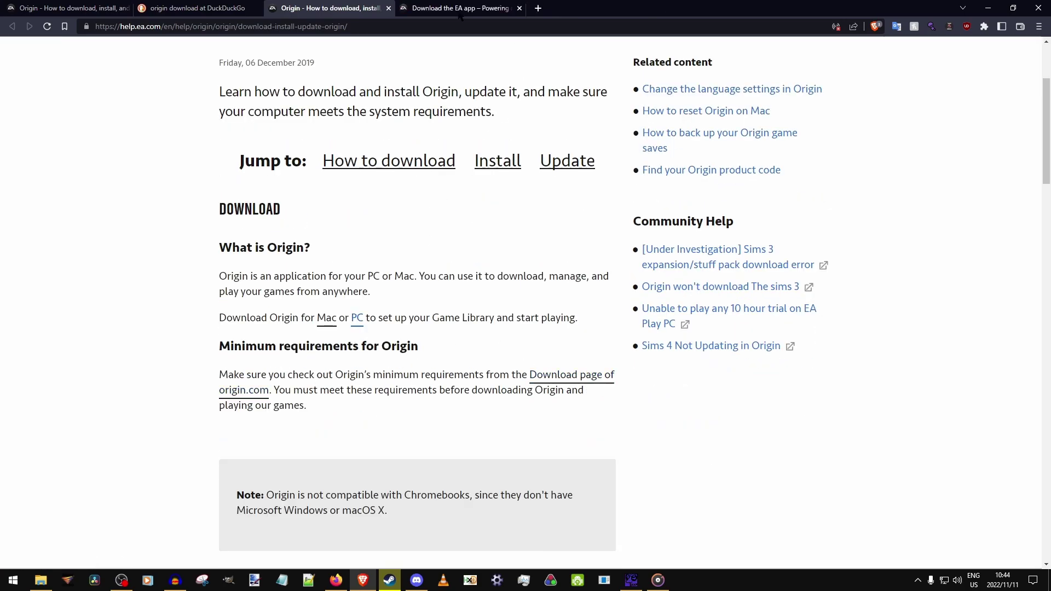
pyautogui.click(460, 8)
pyautogui.hotkey('ctrl', 'w')
# Step: Save the PC link as OriginThinSetup.exe in the Downloads folder
pyautogui.rightClick(358, 323)
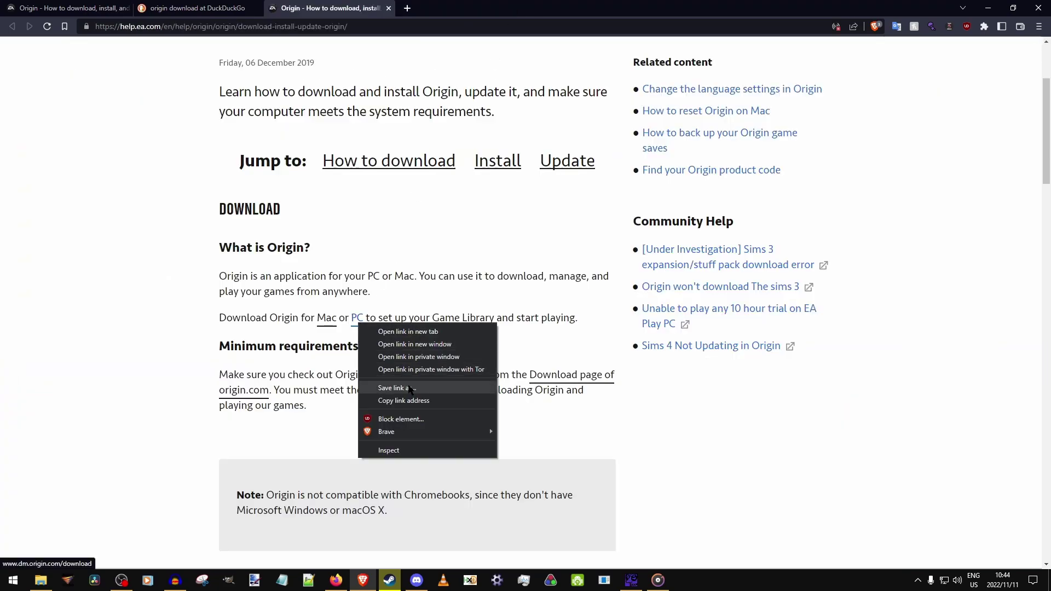
pyautogui.click(397, 387)
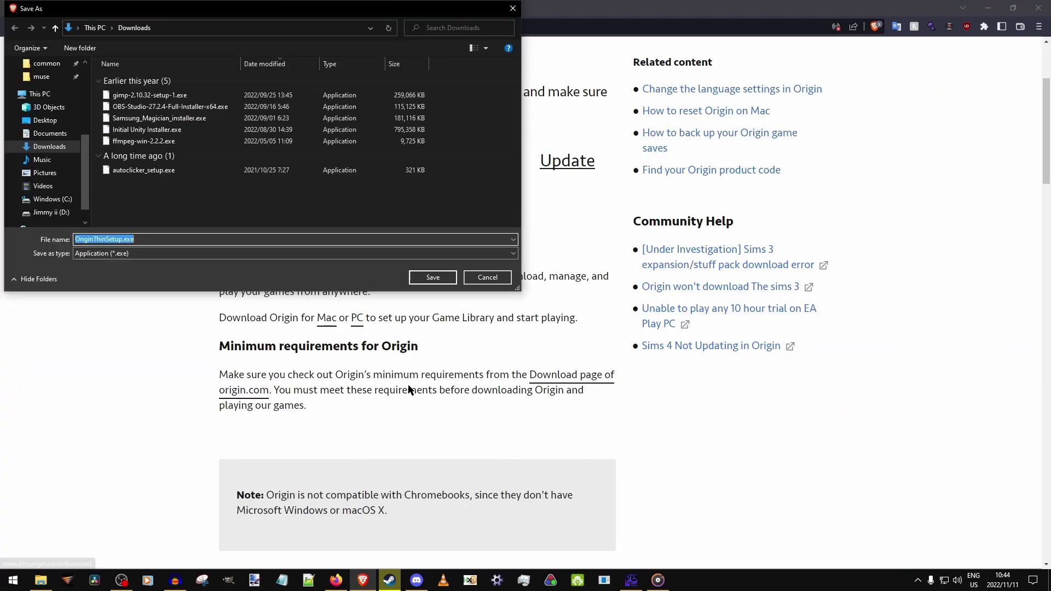
pyautogui.click(433, 277)
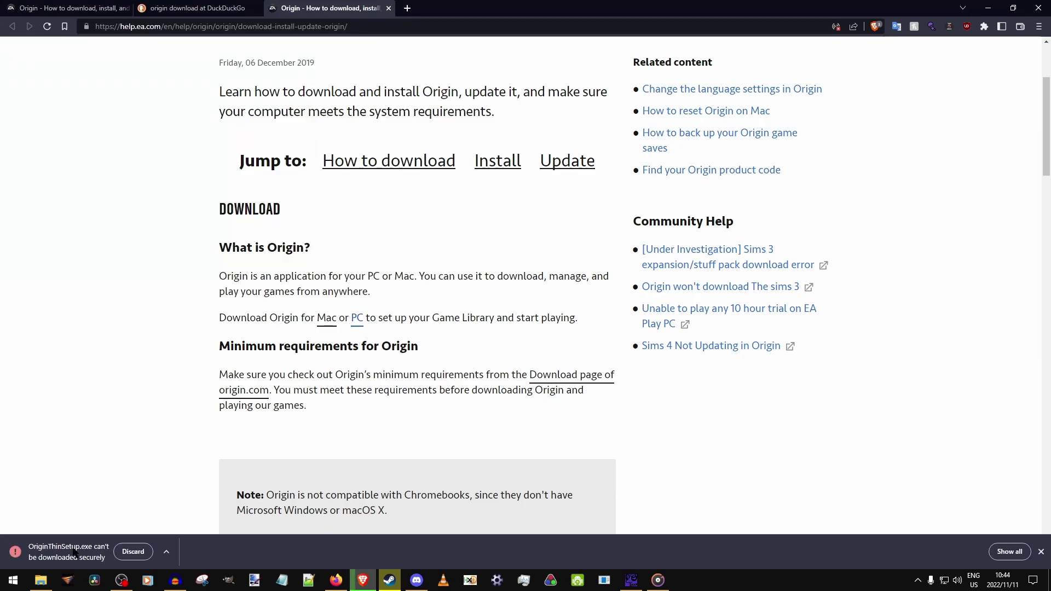
# Step: Keep the flagged download and show the installer in its folder
pyautogui.click(166, 551)
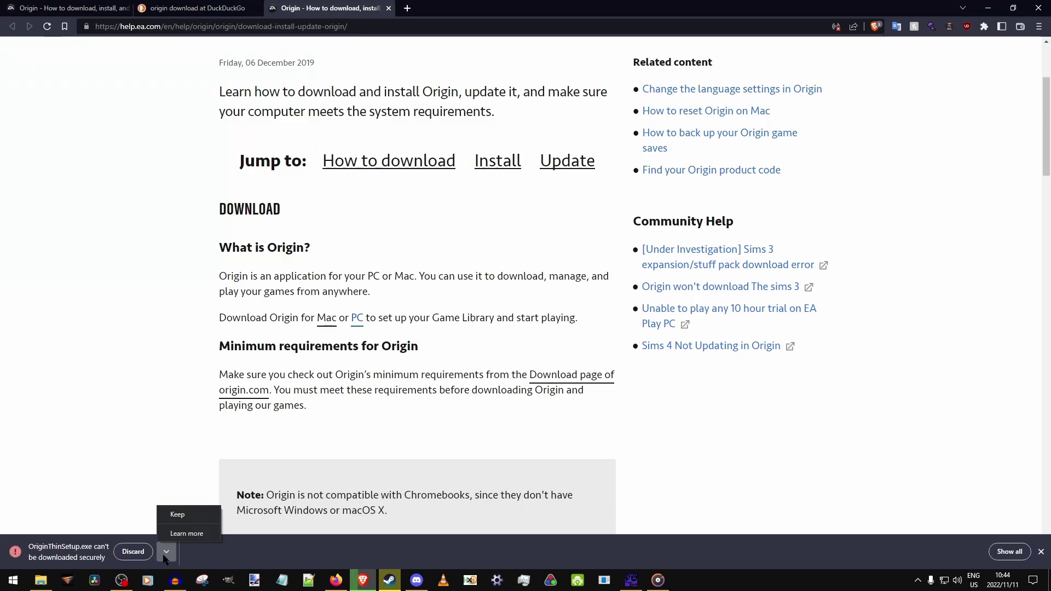
pyautogui.click(187, 516)
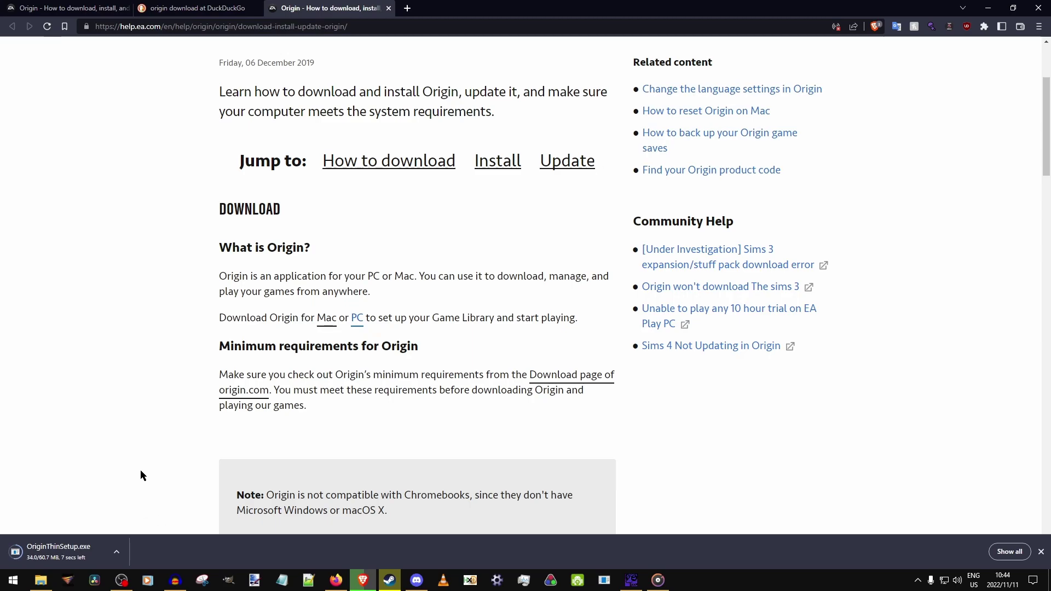
pyautogui.click(115, 551)
pyautogui.click(147, 515)
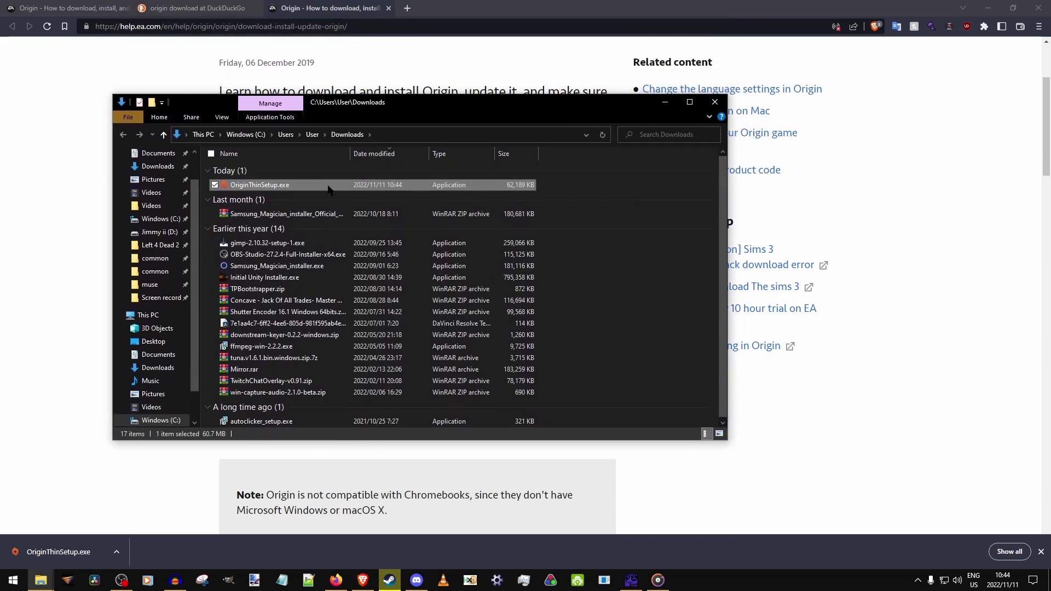
# Step: Launch OriginThinSetup.exe and open the installer file's properties
pyautogui.doubleClick(328, 186)
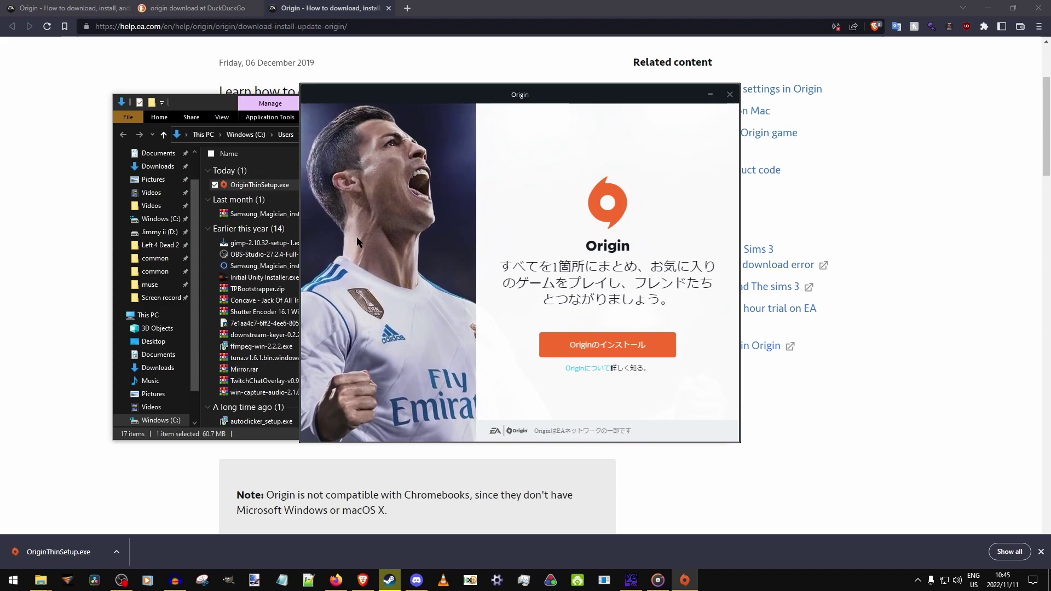
pyautogui.click(258, 185)
pyautogui.rightClick(265, 187)
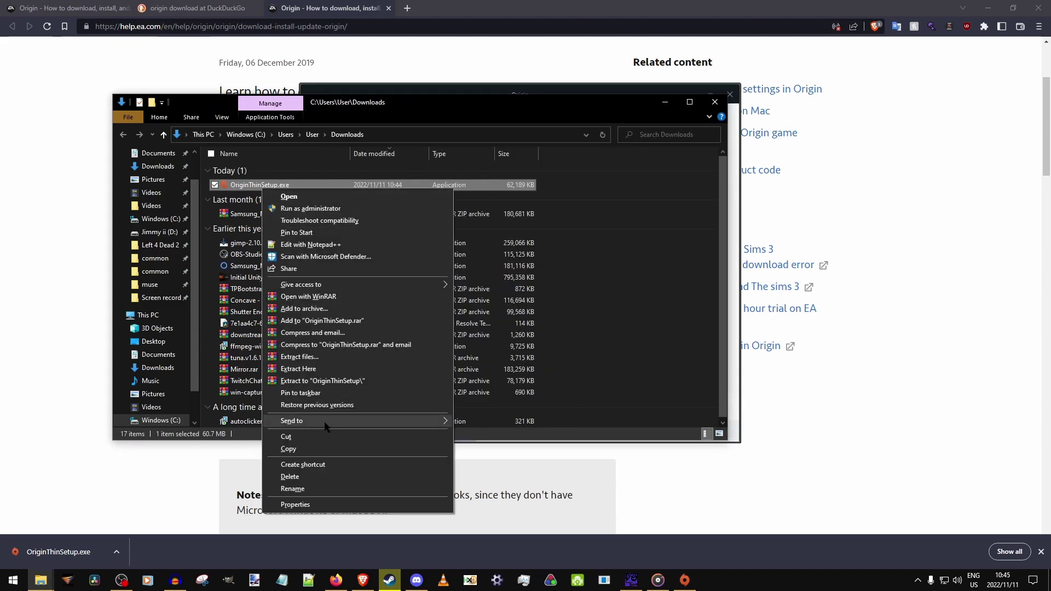
pyautogui.click(348, 505)
# Step: Confirm the Electronic Arts, Inc. digital signature, close the dialogs, and start installing
pyautogui.click(445, 224)
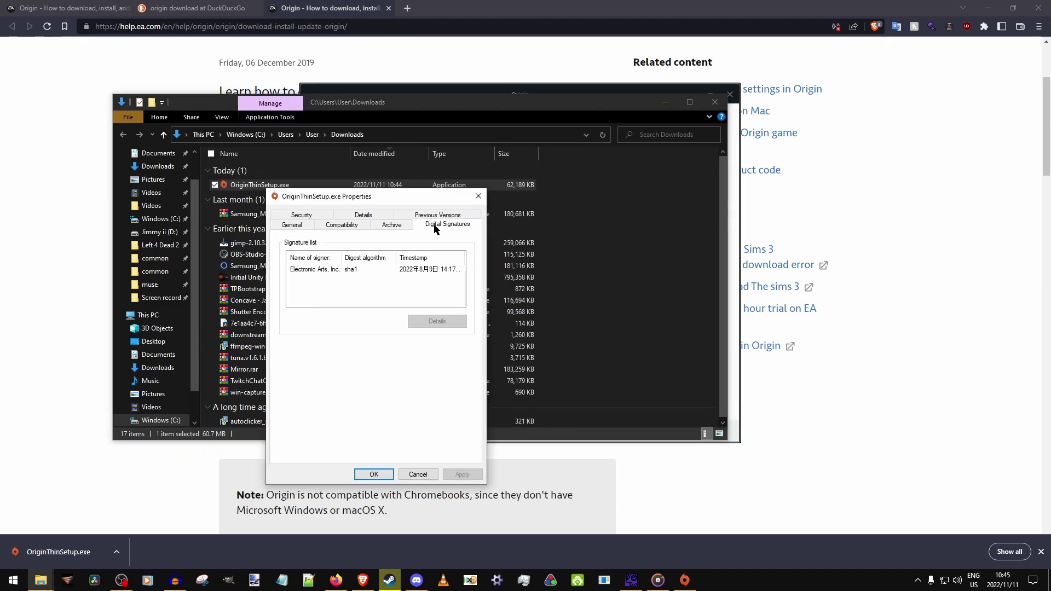
pyautogui.click(322, 270)
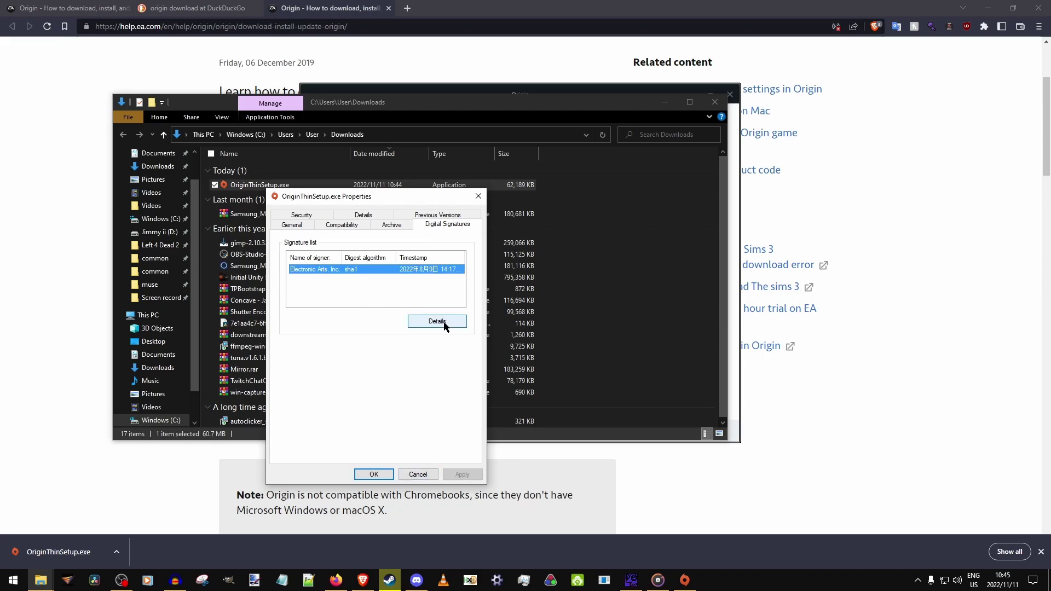
pyautogui.click(436, 322)
pyautogui.click(480, 493)
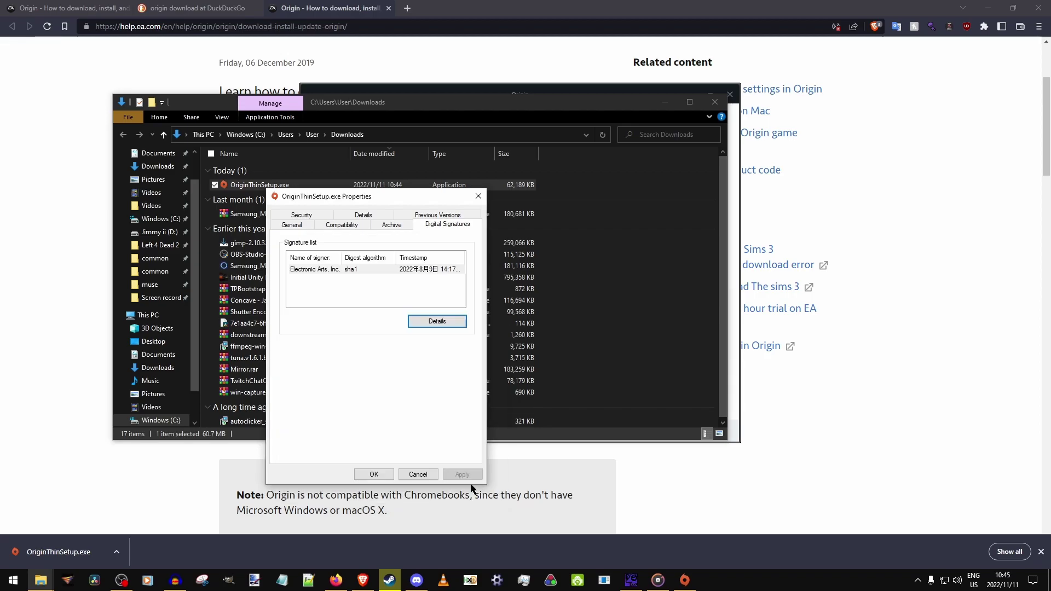
pyautogui.click(426, 467)
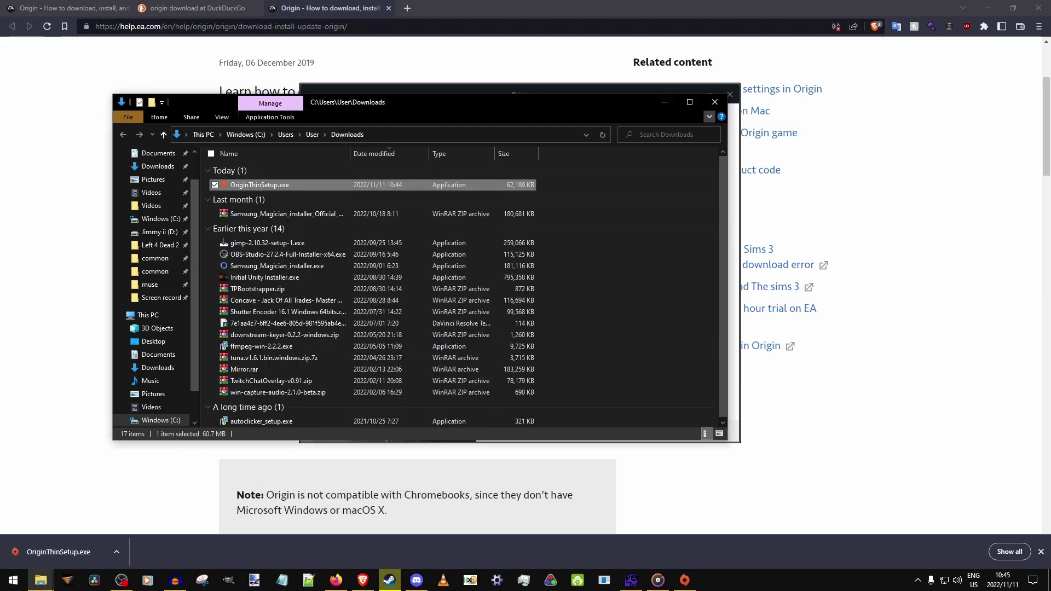
pyautogui.click(607, 344)
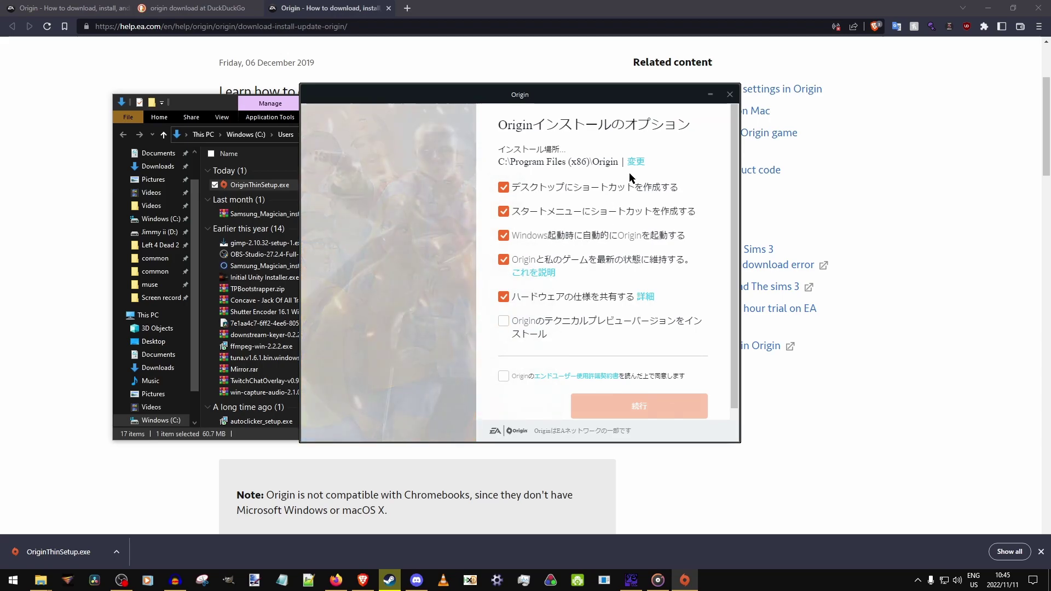
# Step: Quit the Japanese-language Origin installer and confirm cancelling the installation
pyautogui.click(727, 97)
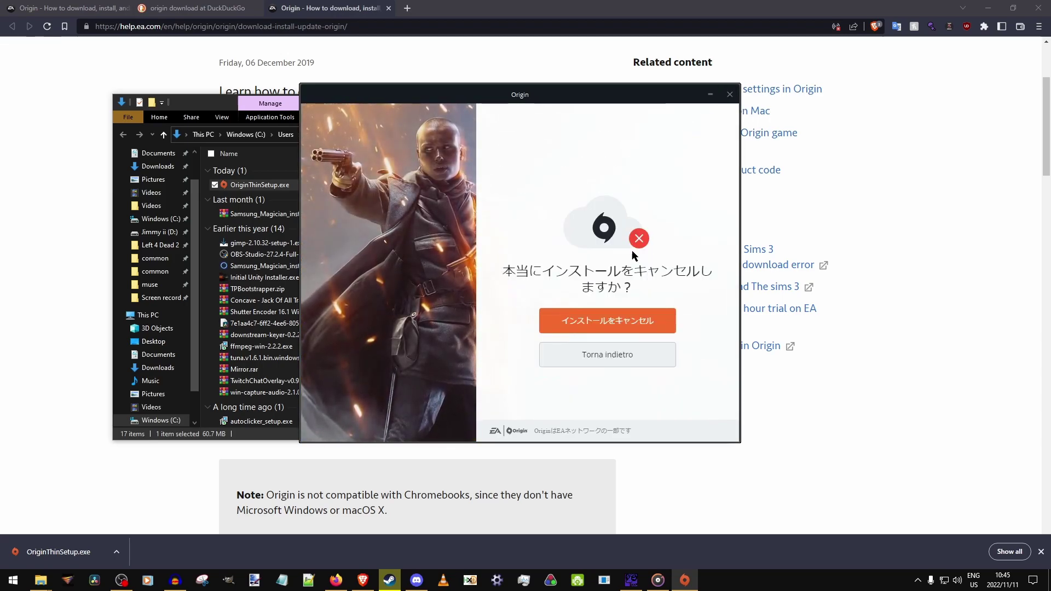
pyautogui.click(618, 329)
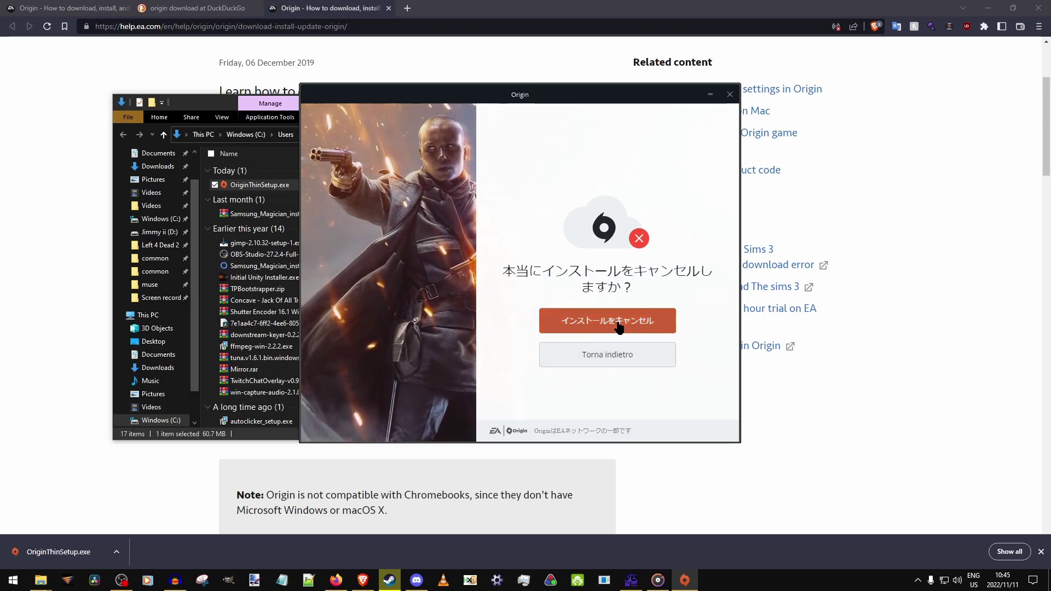
# Step: Close Windows Settings and open the Region dialog via Control Panel's Clock and Region
pyautogui.click(485, 251)
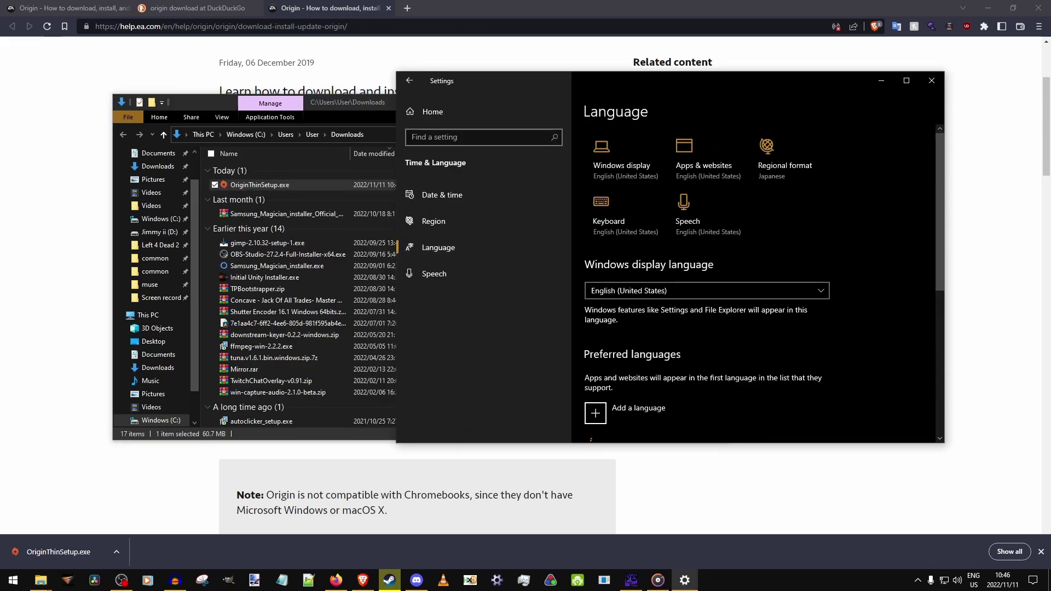
pyautogui.click(932, 79)
pyautogui.click(13, 581)
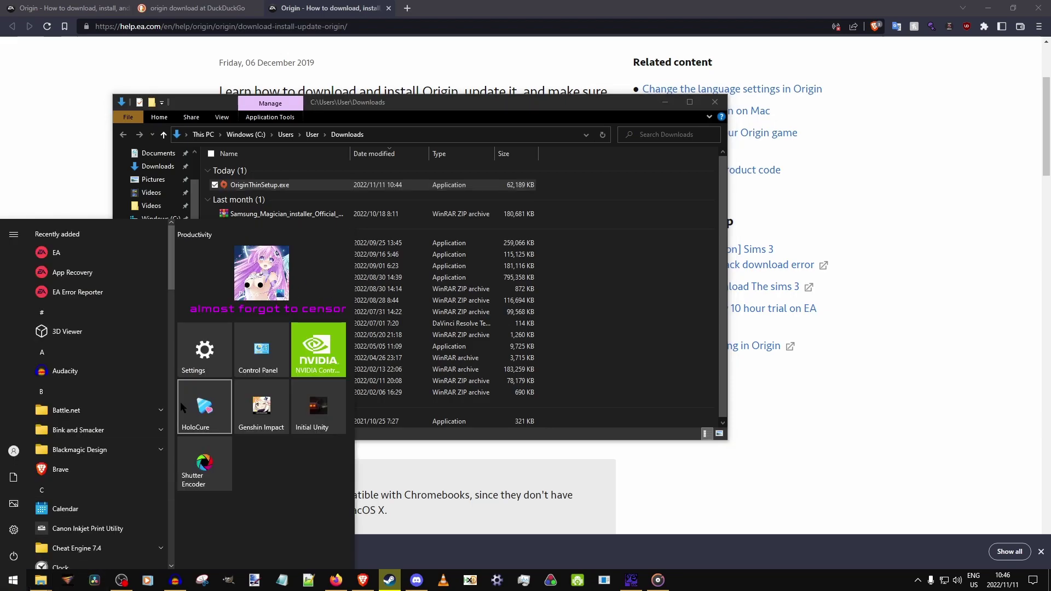
pyautogui.click(261, 351)
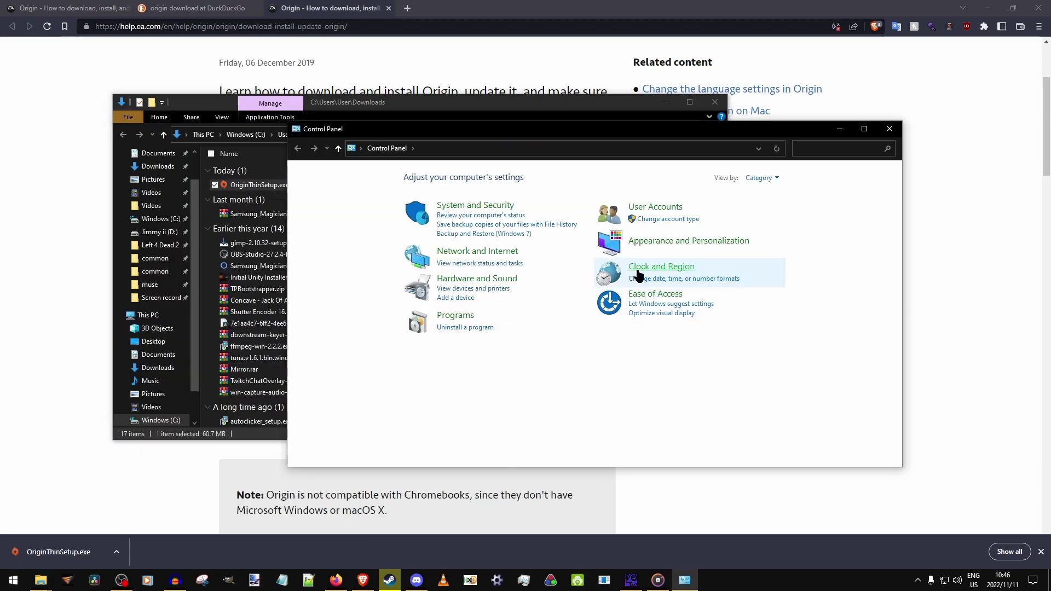
pyautogui.click(660, 266)
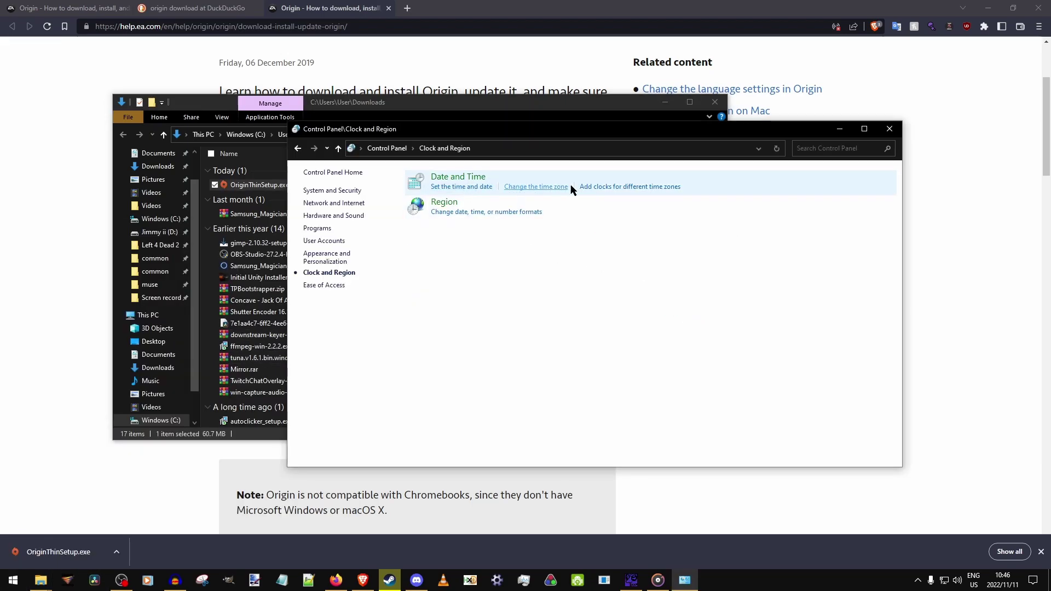
pyautogui.click(444, 206)
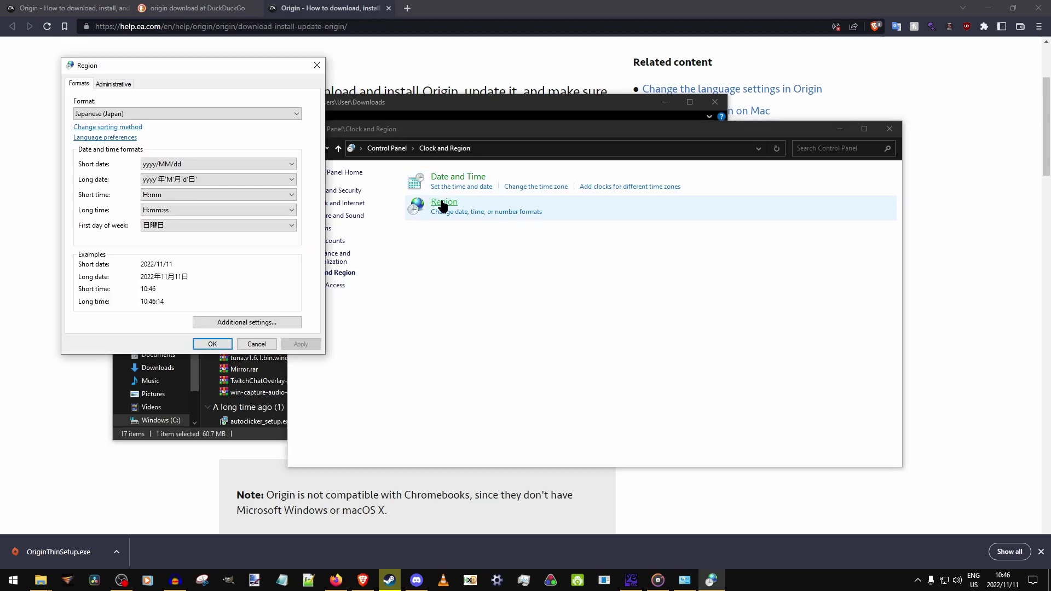
# Step: Set the Region format to English (United States), check the Administrative tab, and close
pyautogui.click(135, 113)
pyautogui.scroll(-3, 156, 177)
pyautogui.scroll(-3, 156, 177)
pyautogui.scroll(-3, 155, 177)
pyautogui.scroll(-3, 163, 211)
pyautogui.scroll(-3, 164, 211)
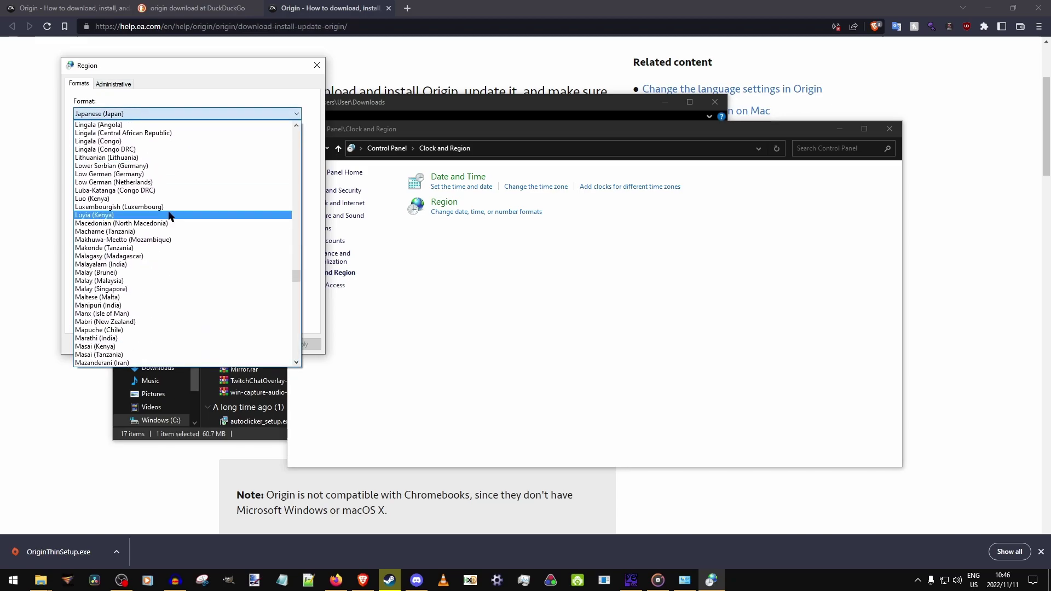
pyautogui.scroll(-3, 168, 210)
pyautogui.scroll(3, 168, 210)
pyautogui.scroll(3, 169, 210)
pyautogui.scroll(3, 168, 210)
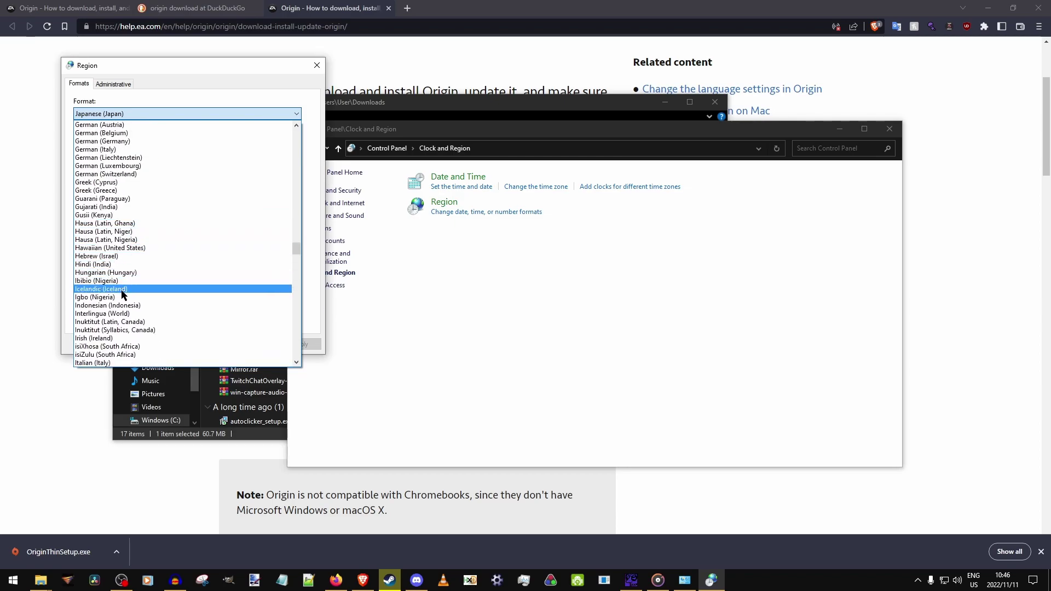
pyautogui.scroll(3, 123, 294)
pyautogui.scroll(3, 119, 263)
pyautogui.scroll(2, 117, 244)
pyautogui.scroll(3, 116, 244)
pyautogui.scroll(3, 117, 243)
pyautogui.scroll(3, 117, 244)
pyautogui.scroll(3, 117, 244)
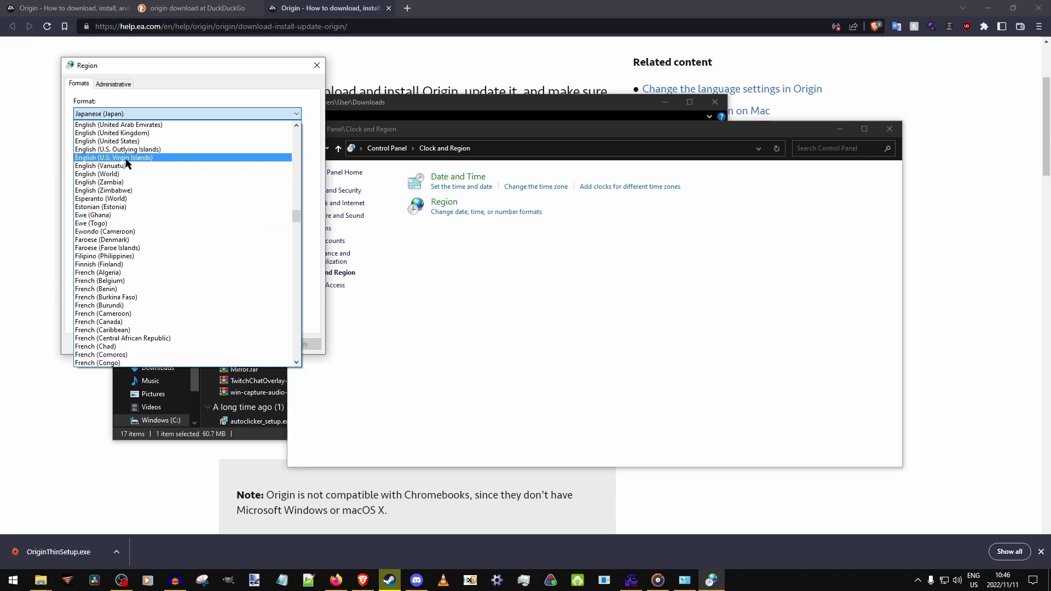
pyautogui.click(131, 141)
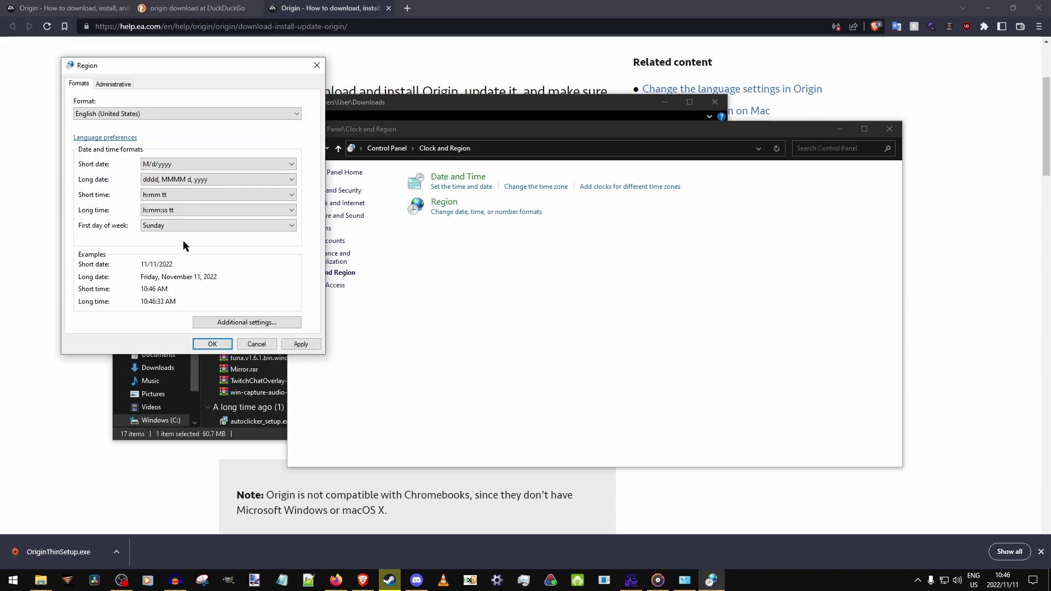
pyautogui.click(218, 343)
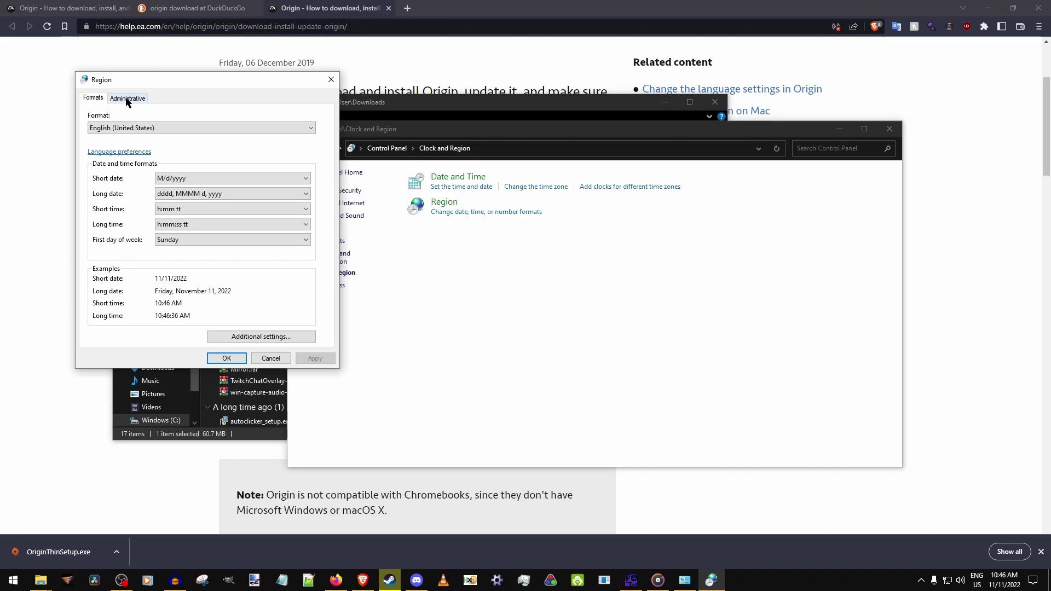
pyautogui.click(127, 99)
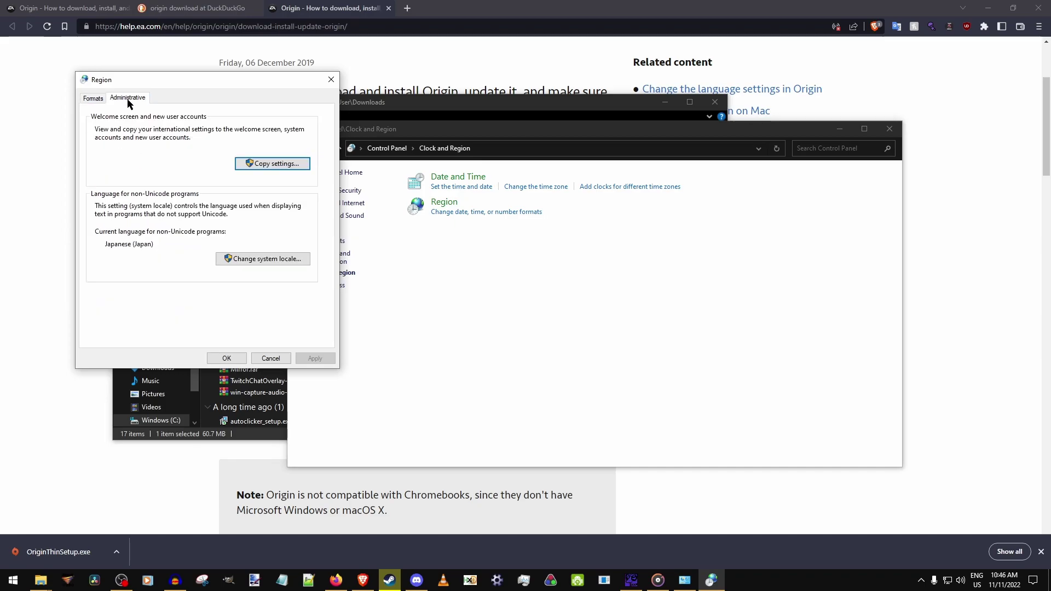
pyautogui.click(271, 358)
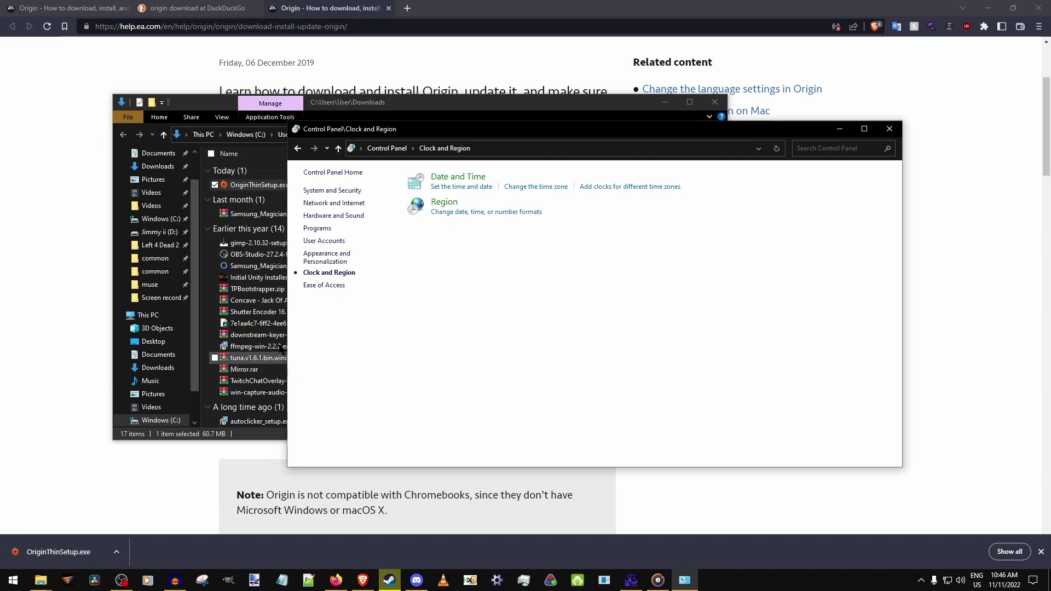
pyautogui.click(247, 188)
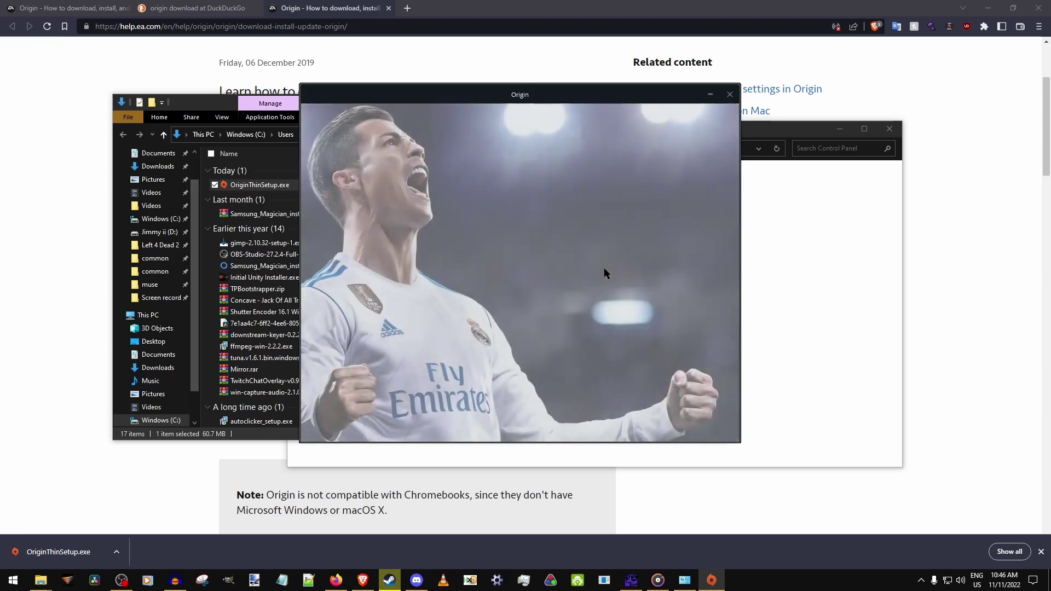
# Step: Start the English Origin install with desktop shortcut and run-at-startup unchecked
pyautogui.click(608, 327)
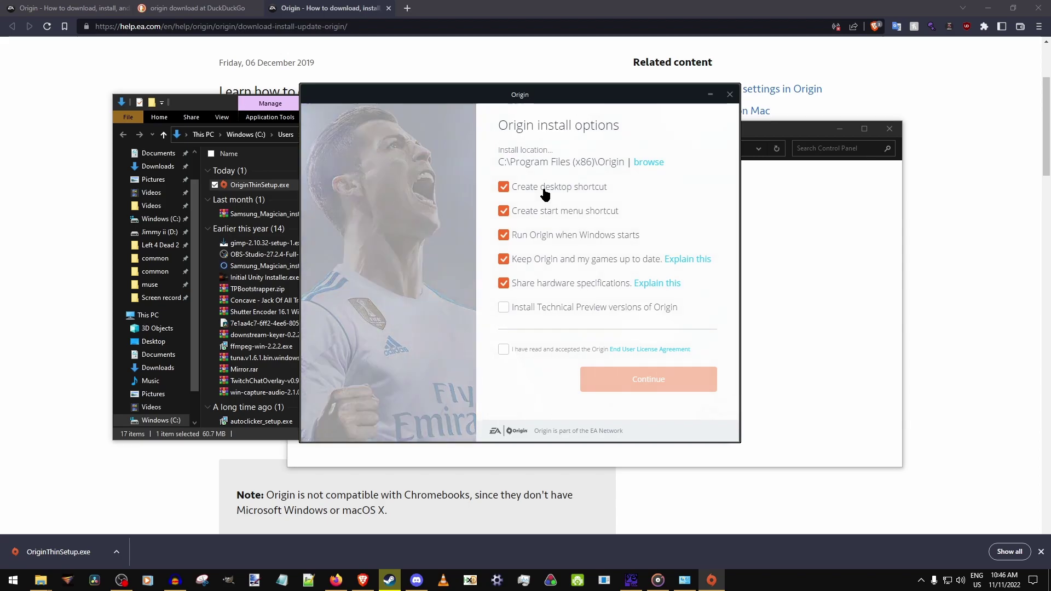
pyautogui.click(544, 188)
pyautogui.click(534, 236)
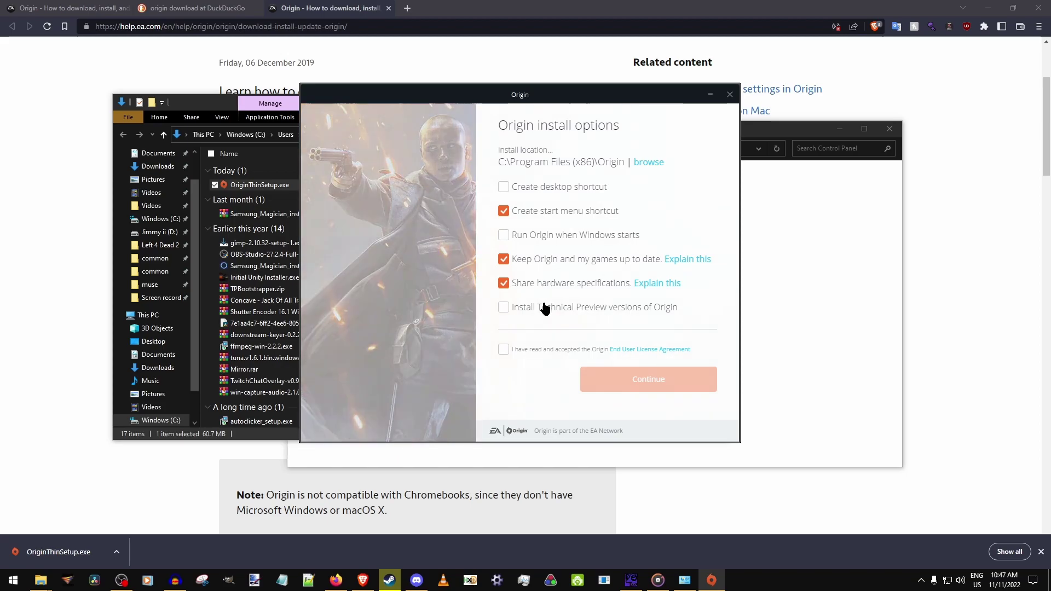
# Step: Accept the license agreement, continue the install, and choose to create an EA account
pyautogui.click(504, 349)
pyautogui.click(645, 385)
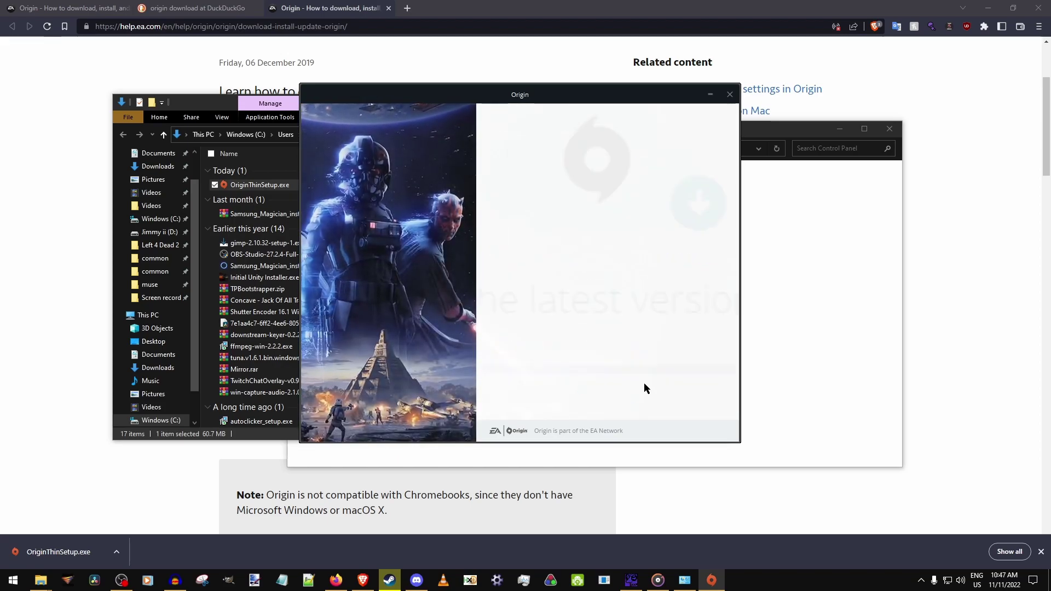
pyautogui.click(497, 147)
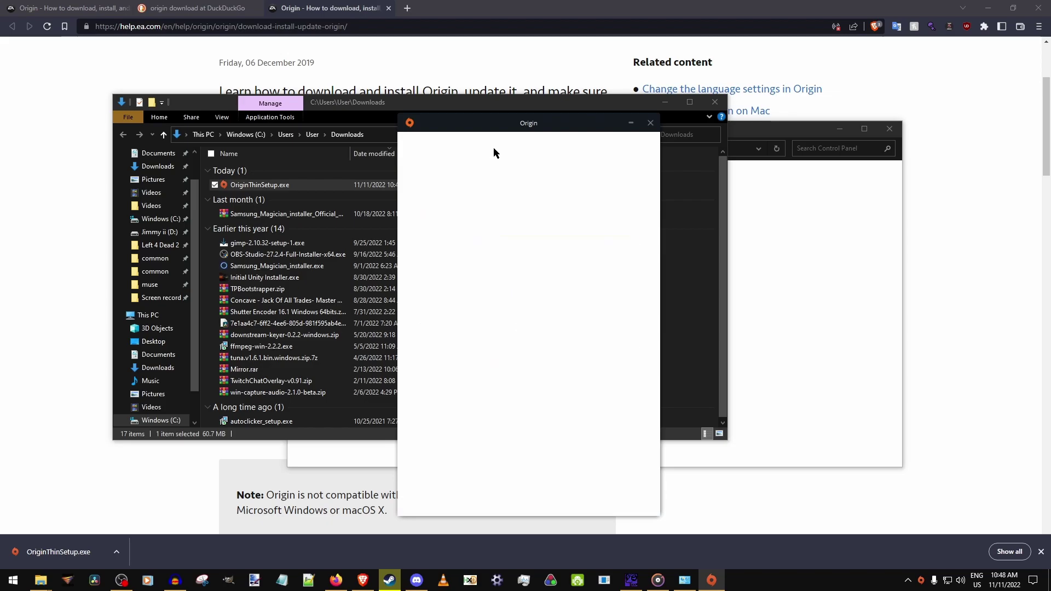
pyautogui.click(465, 304)
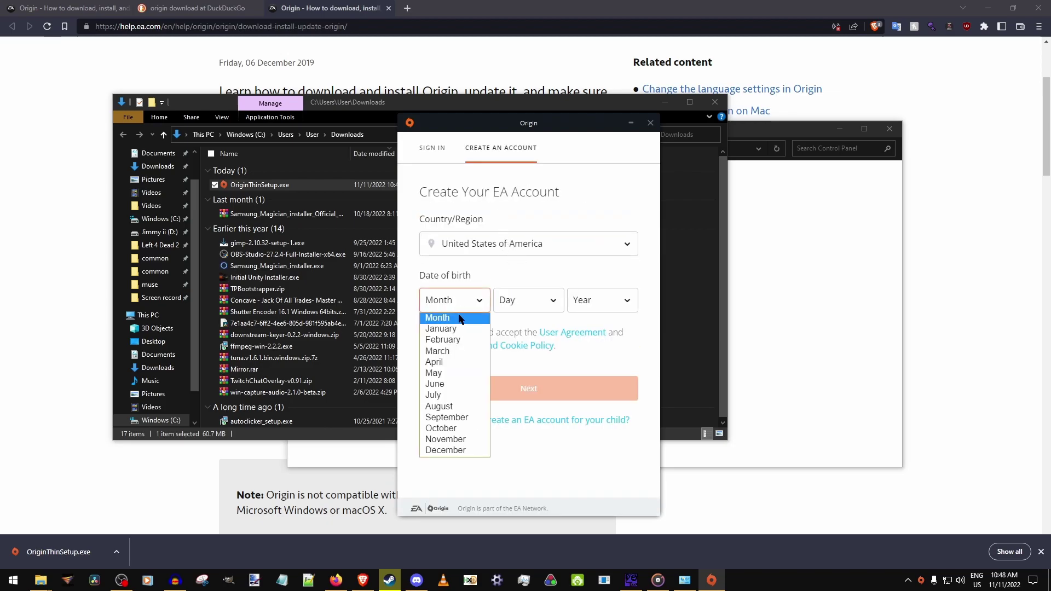
pyautogui.click(451, 436)
pyautogui.click(527, 299)
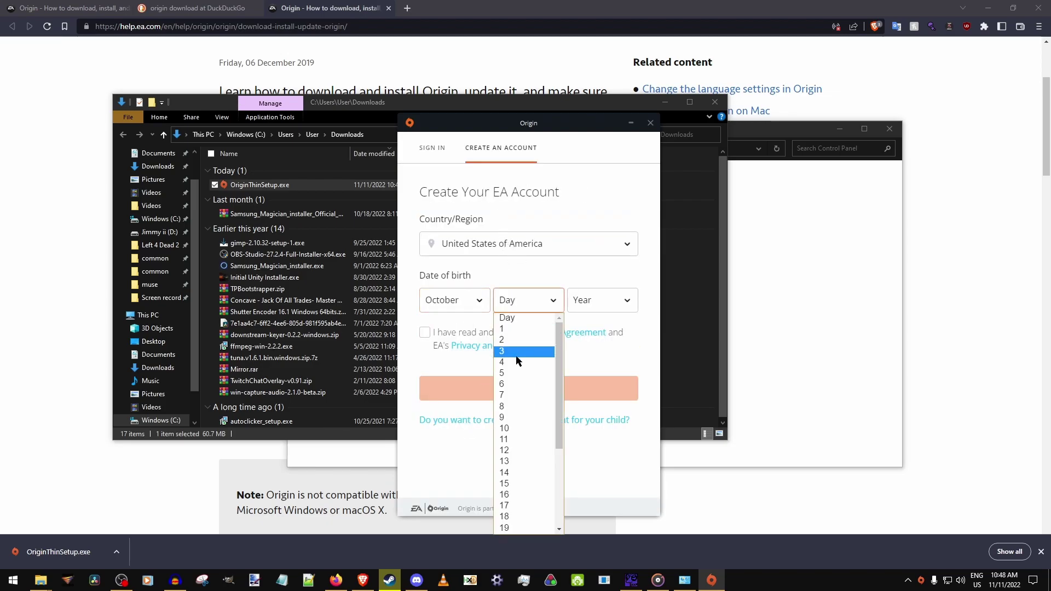
pyautogui.click(532, 496)
pyautogui.click(527, 299)
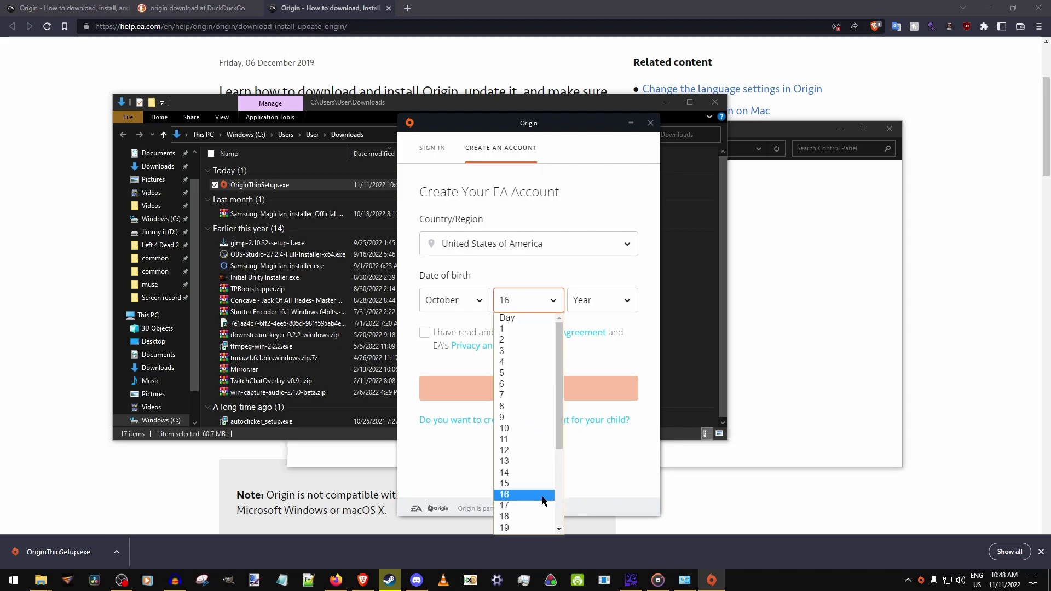
pyautogui.click(526, 503)
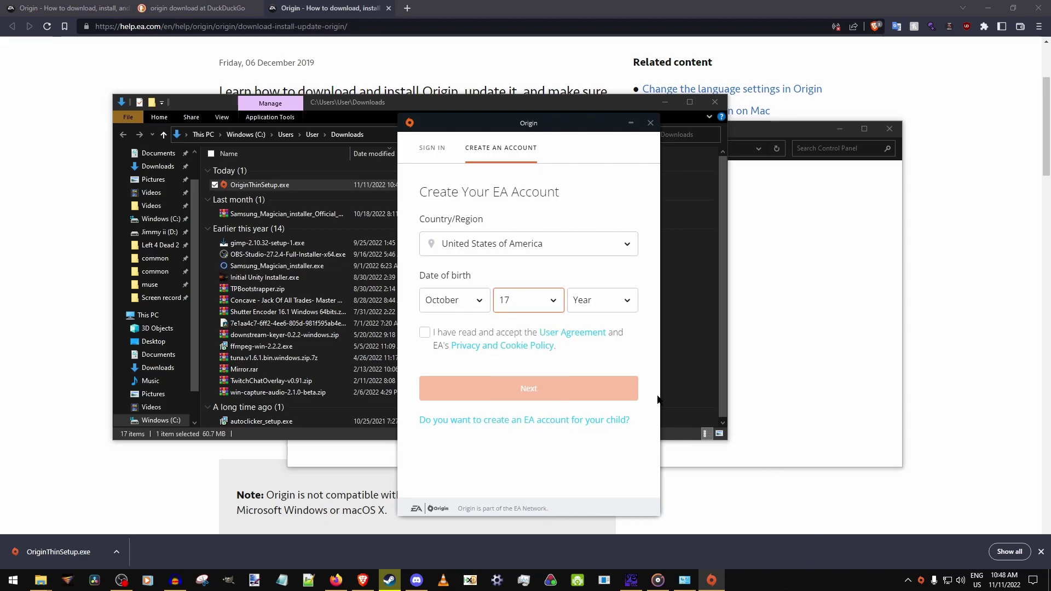
pyautogui.click(602, 299)
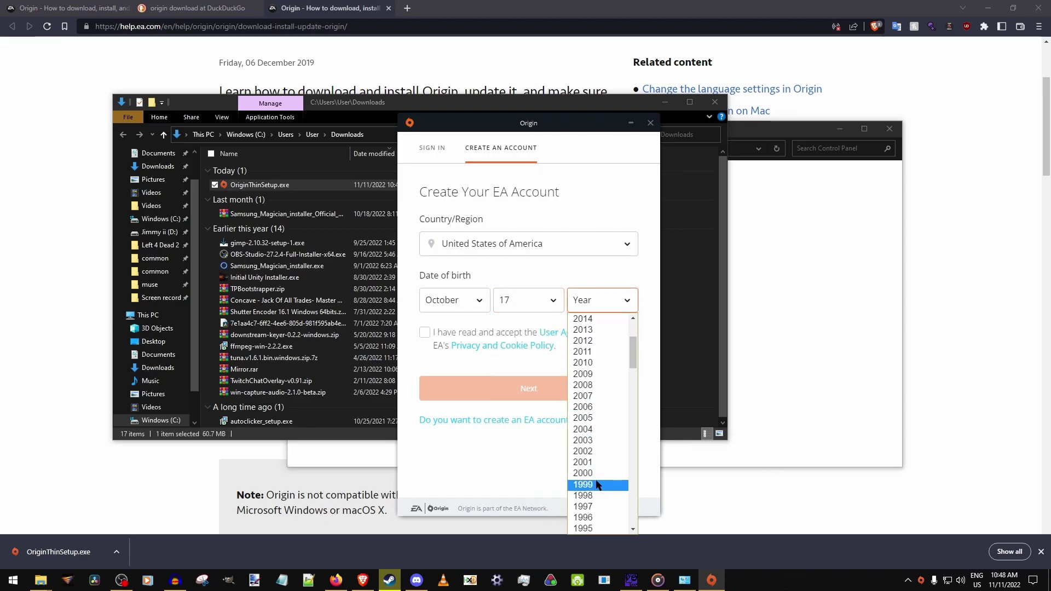
pyautogui.click(598, 485)
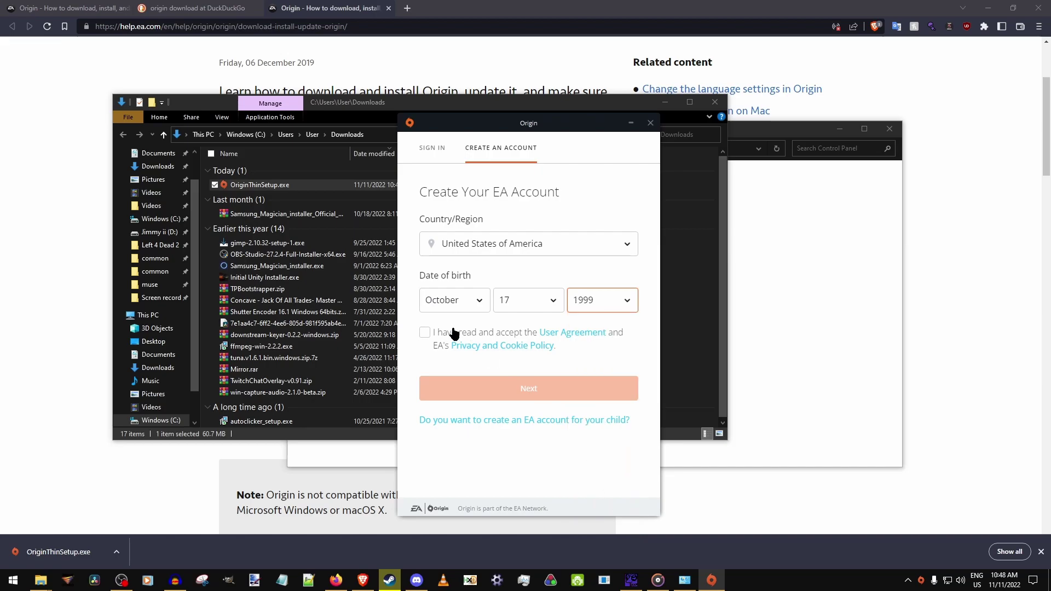
pyautogui.click(425, 334)
pyautogui.click(475, 385)
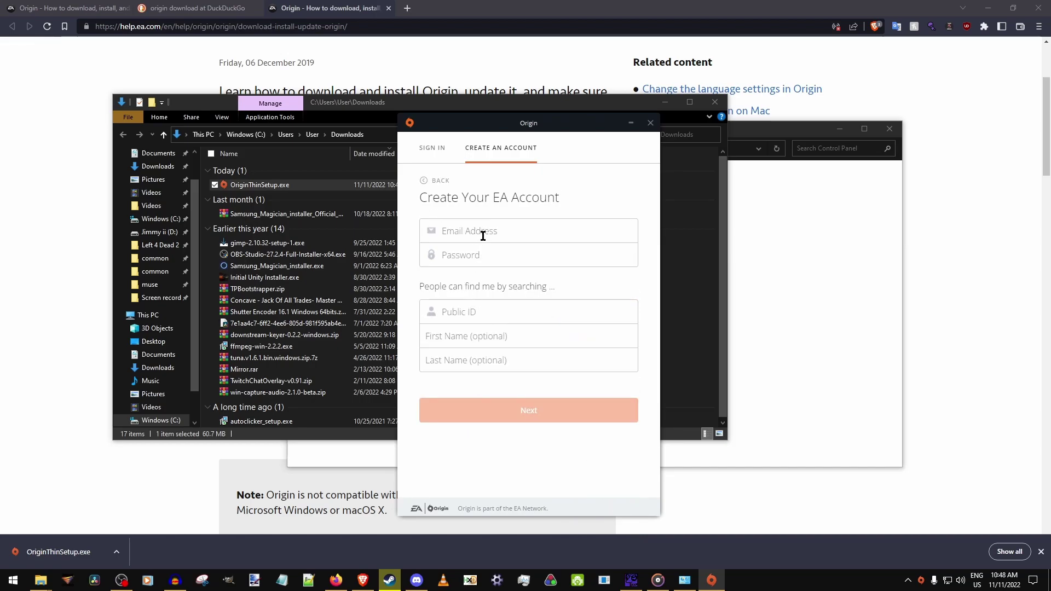
# Step: Enter the email and password, and fix the rejected public ID by deleting its last letter
pyautogui.click(485, 232)
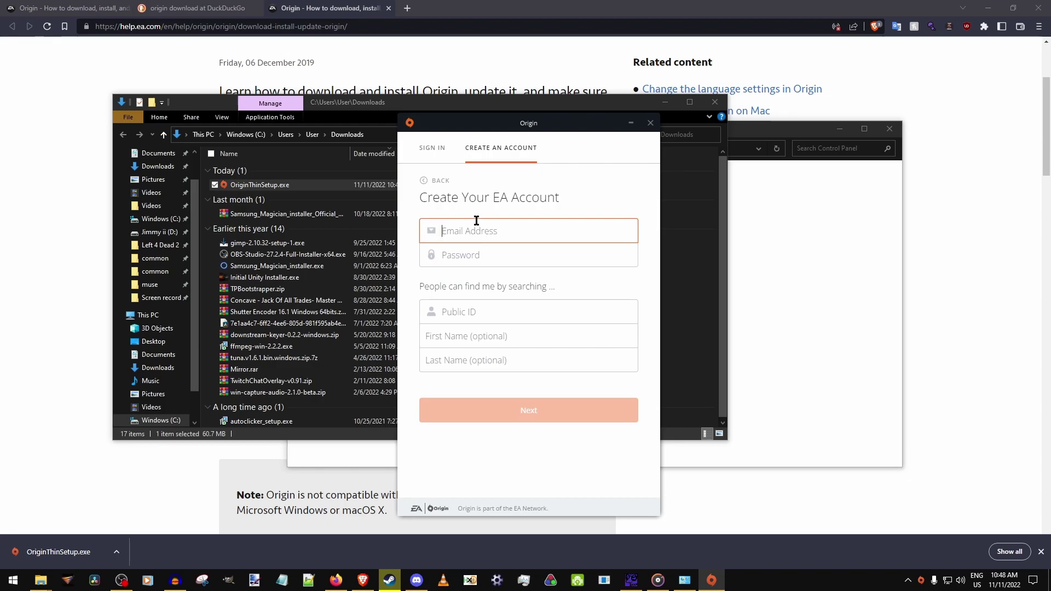
pyautogui.press('Tab')
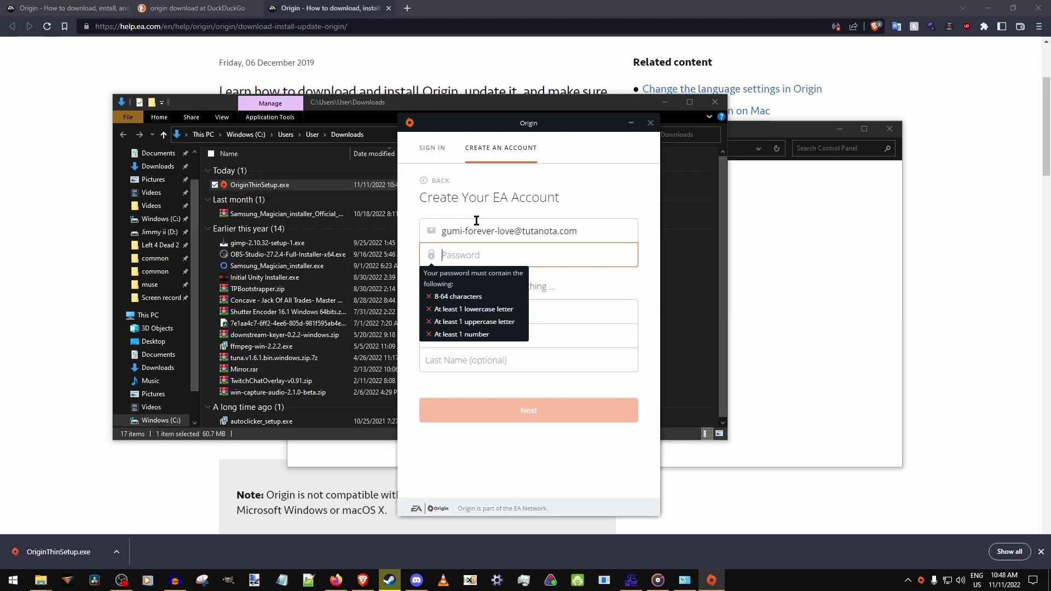
pyautogui.press('Tab')
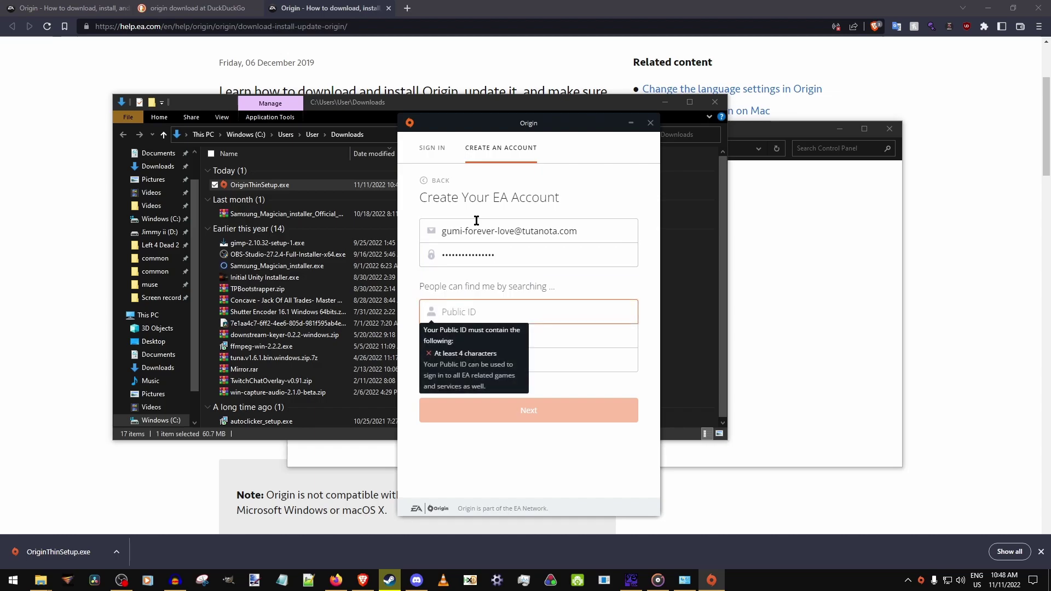
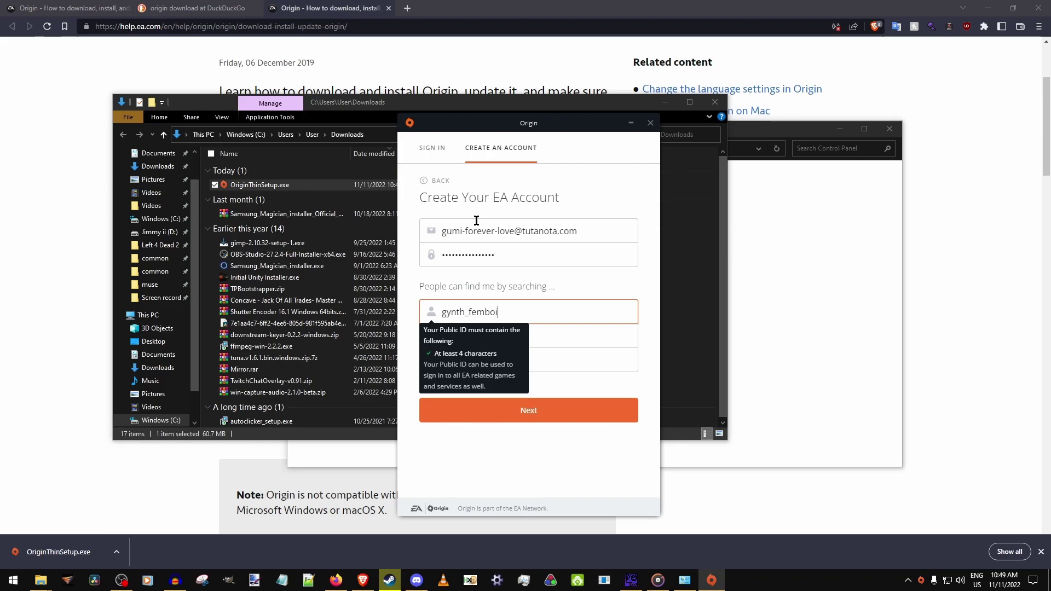
pyautogui.click(549, 285)
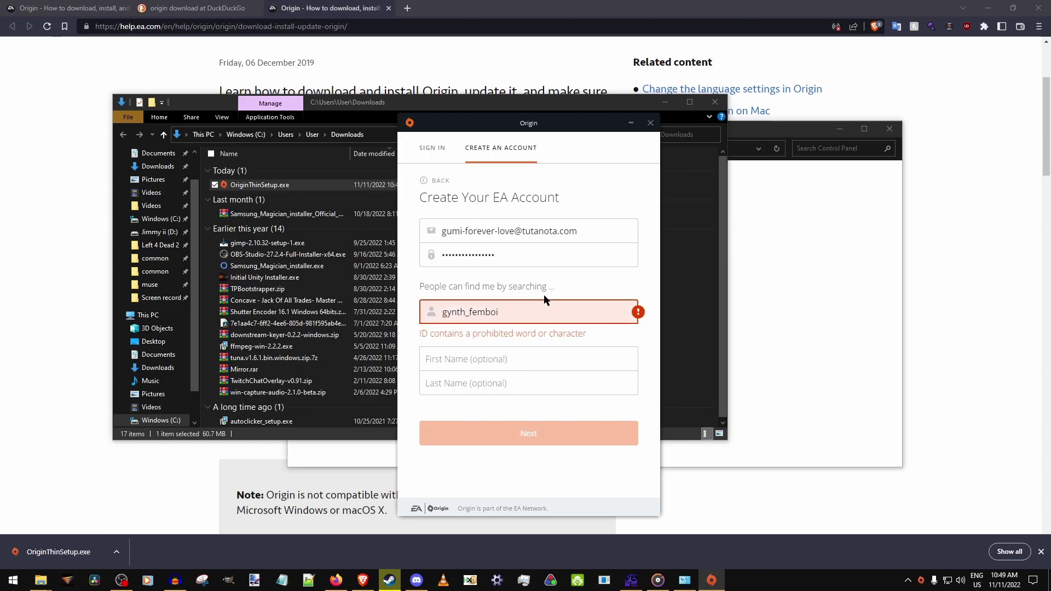
pyautogui.click(535, 310)
pyautogui.press('BackSpace')
pyautogui.write('--')
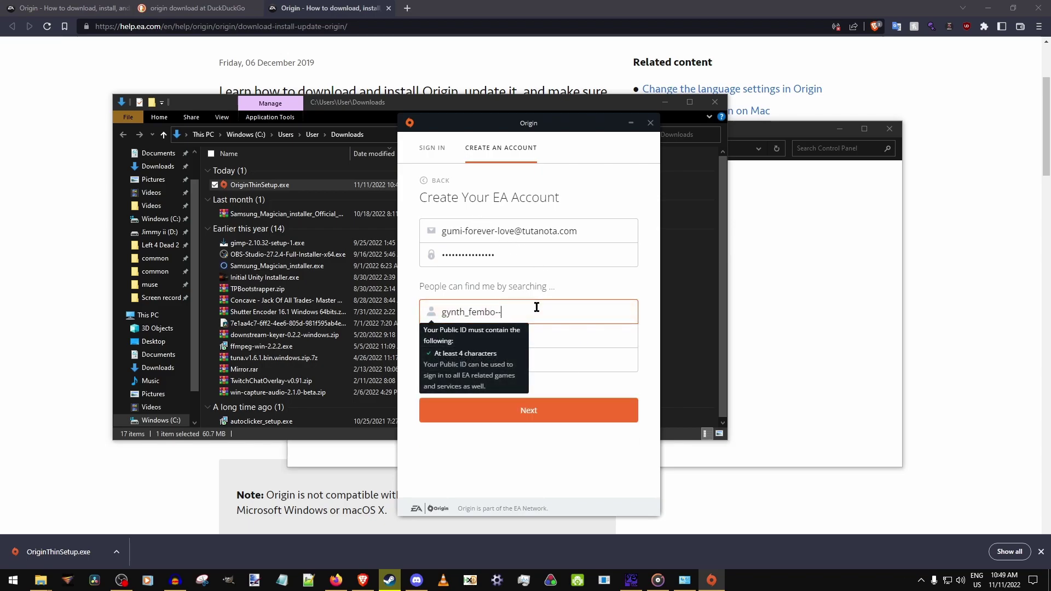
pyautogui.click(584, 359)
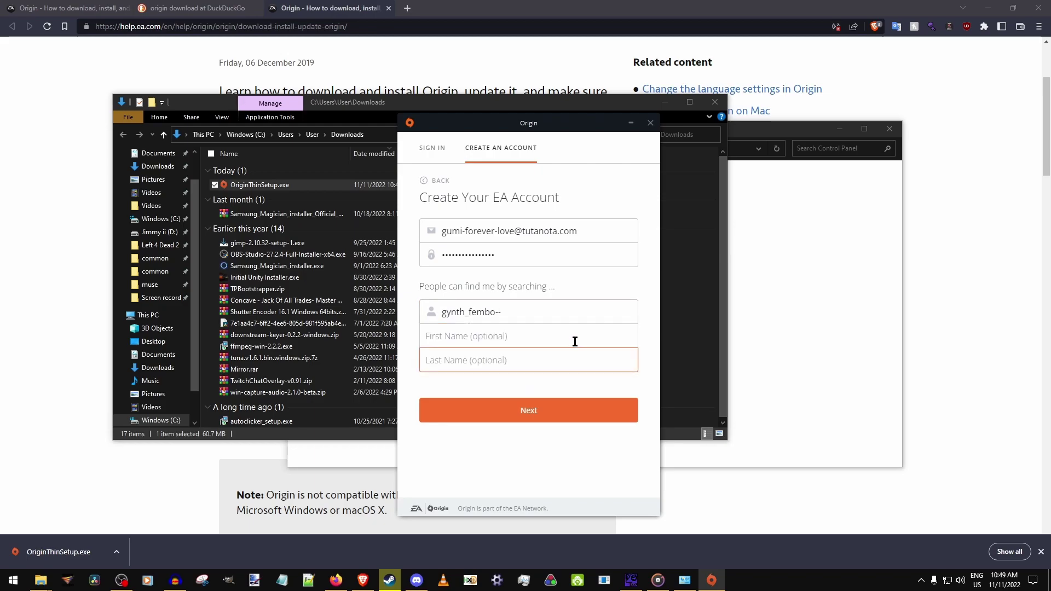
pyautogui.click(550, 403)
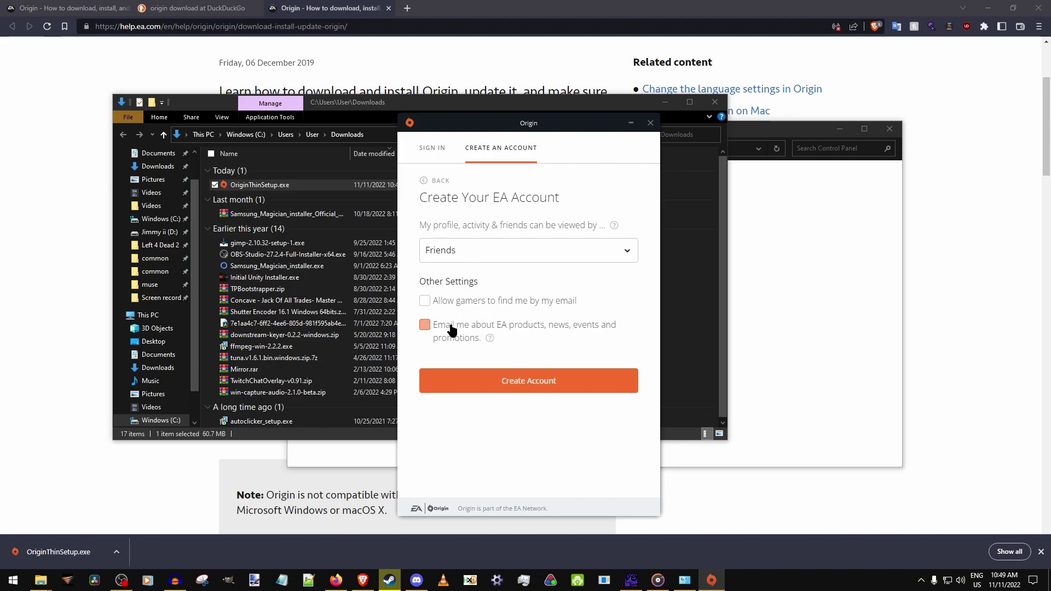
# Step: Set profile visibility to Everyone, uncheck the email option, and submit the account
pyautogui.click(470, 263)
pyautogui.click(466, 272)
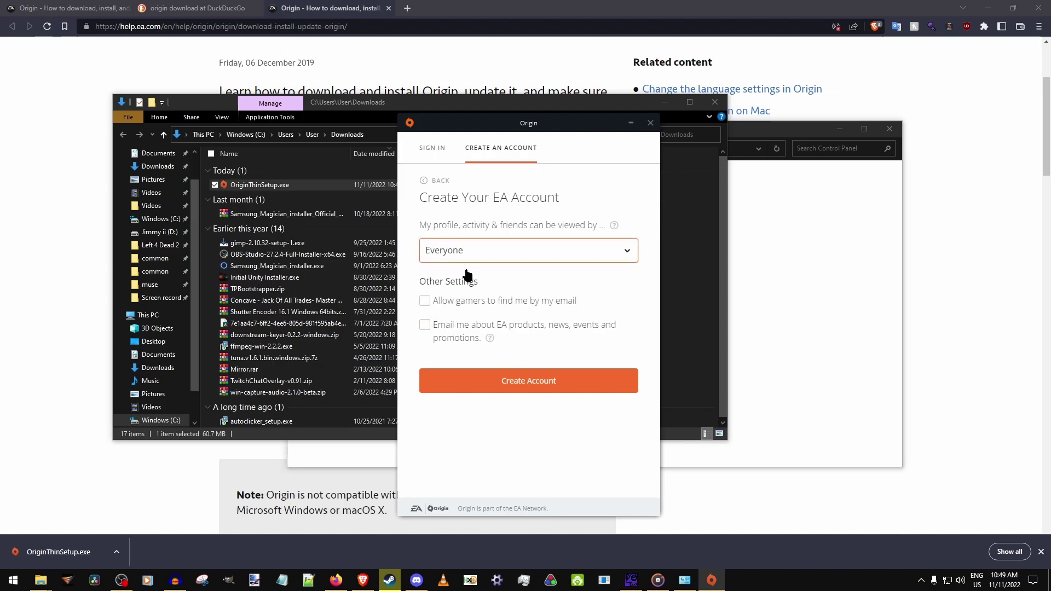
pyautogui.click(425, 301)
pyautogui.click(470, 371)
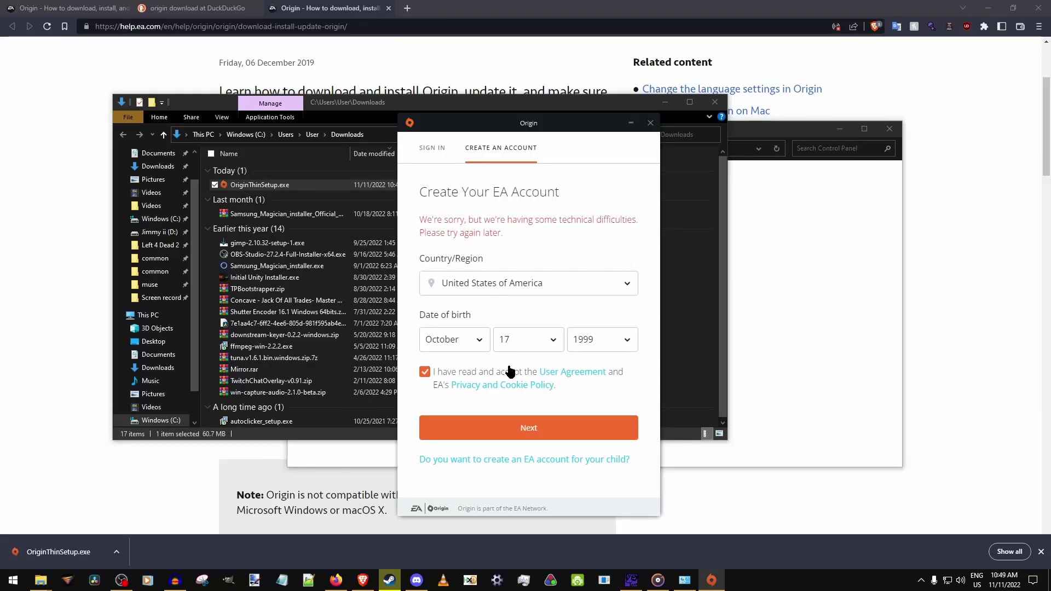
# Step: Pass the birth-date page again and re-enter the password to reach privacy settings
pyautogui.click(518, 428)
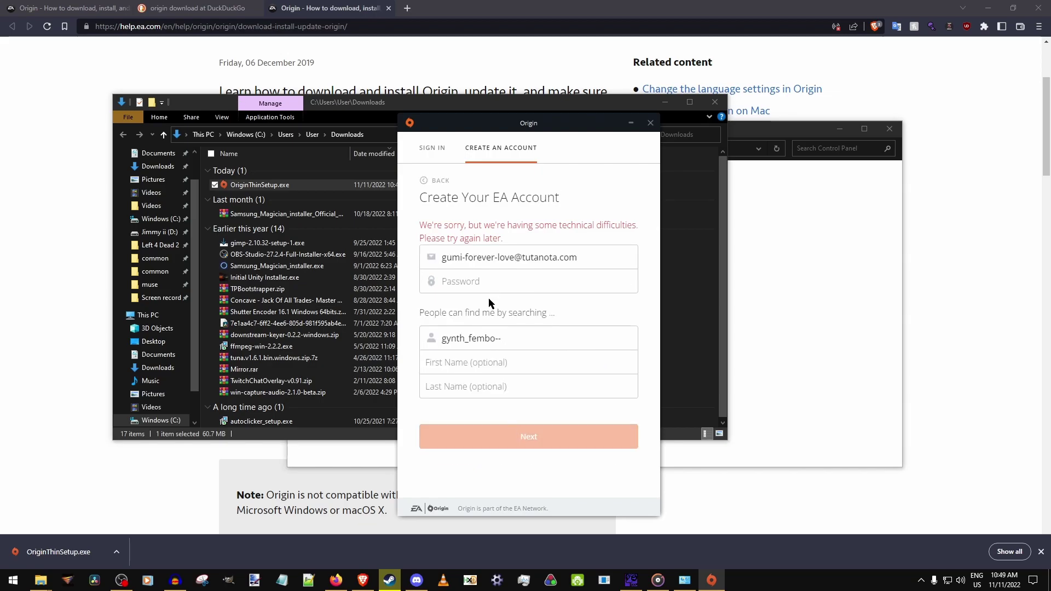
pyautogui.click(493, 285)
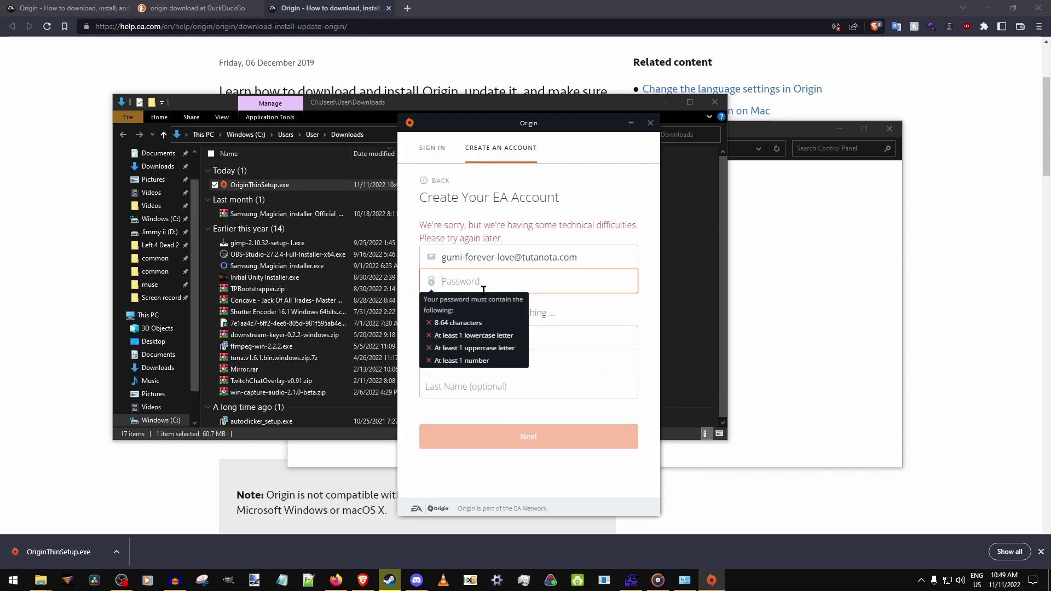
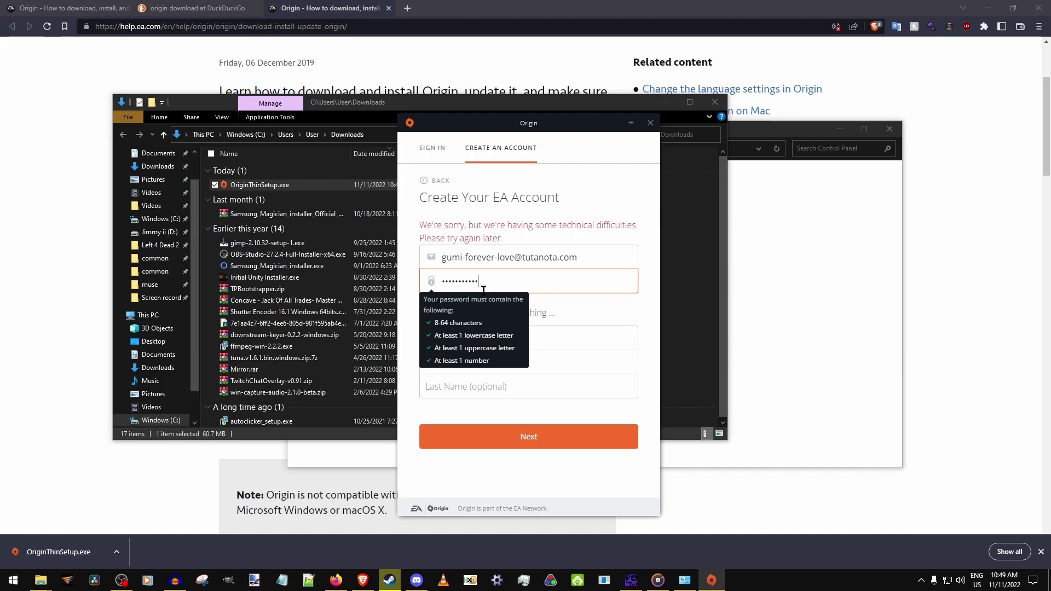
pyautogui.click(530, 437)
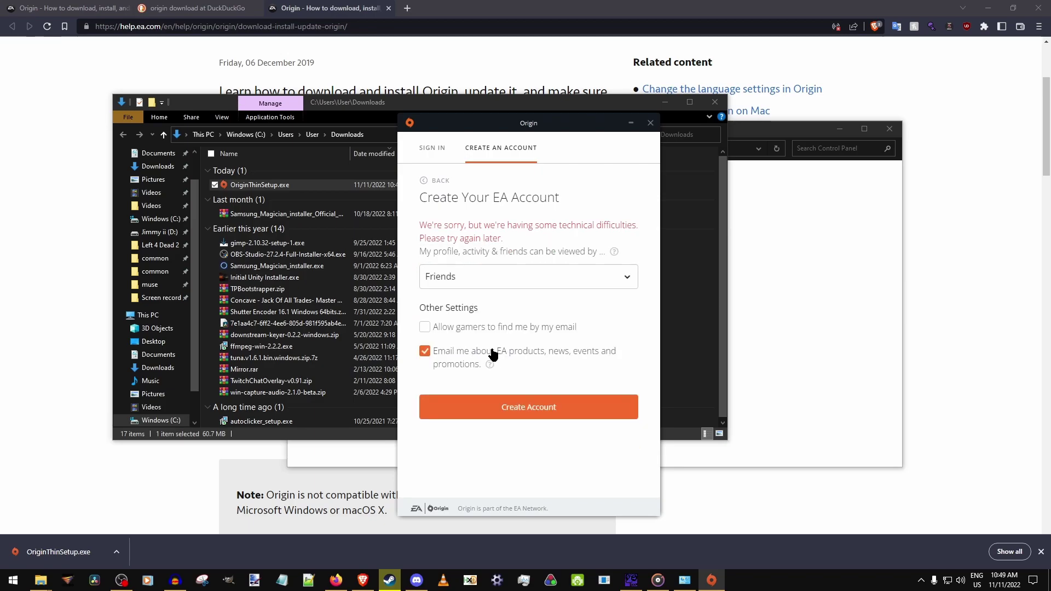
# Step: Resubmit the account, getting the same error, then close Origin and File Explorer
pyautogui.click(456, 403)
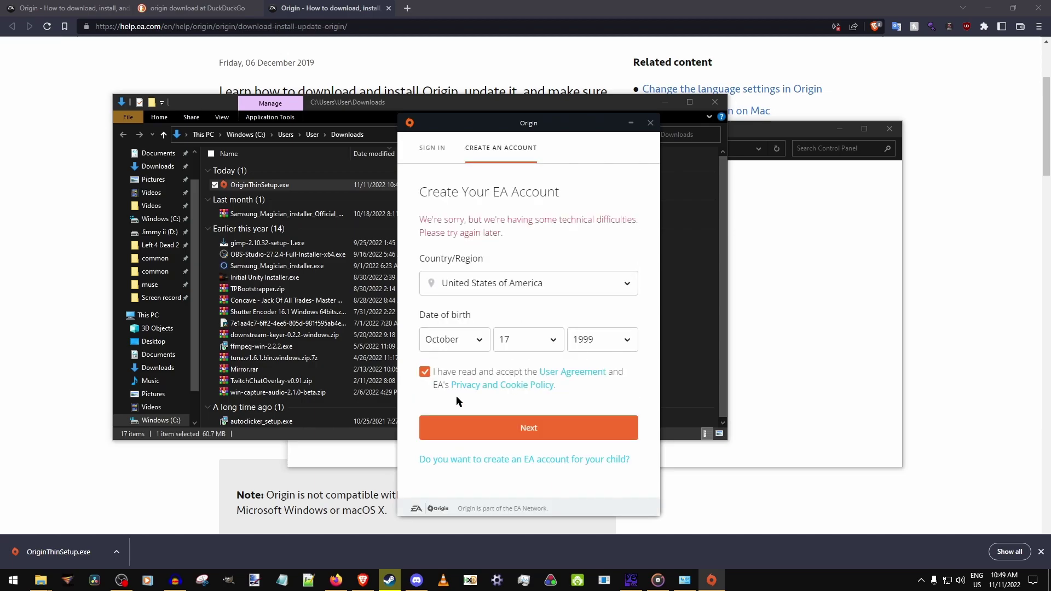
pyautogui.click(651, 122)
pyautogui.click(715, 103)
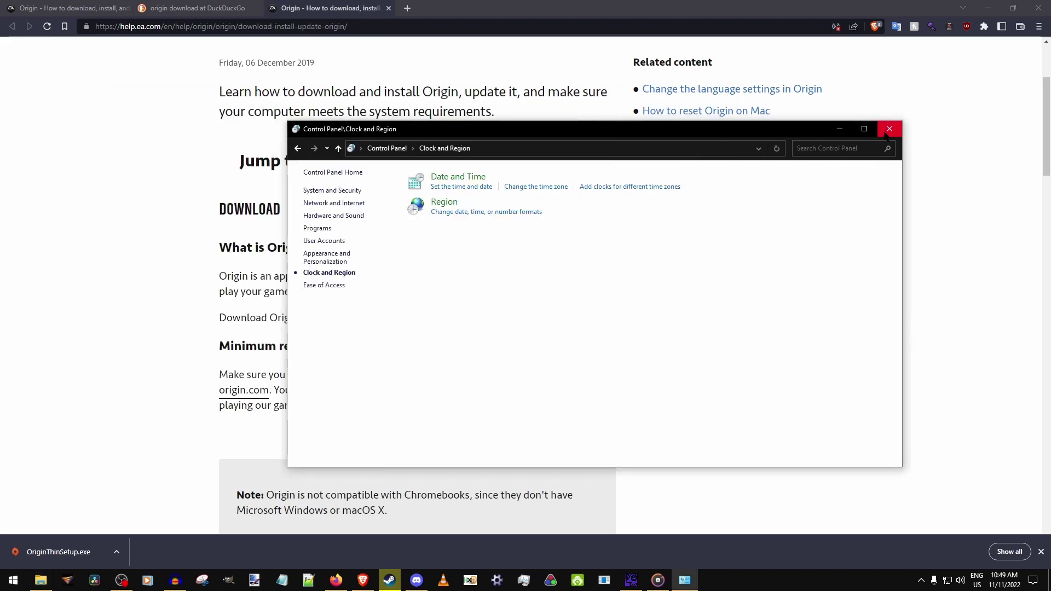